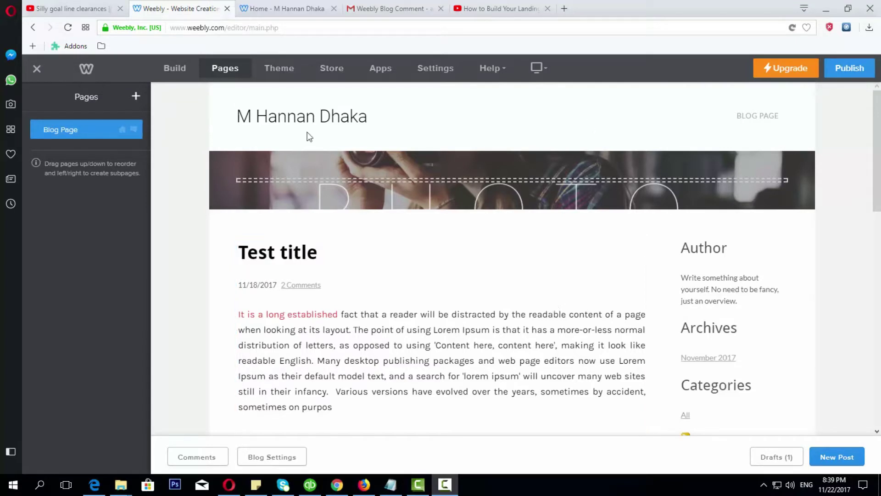
- Begin adding a page from the Pages panel and choose Standard Page from the page types
{"action": "left_click", "coordinate": [240, 73]}
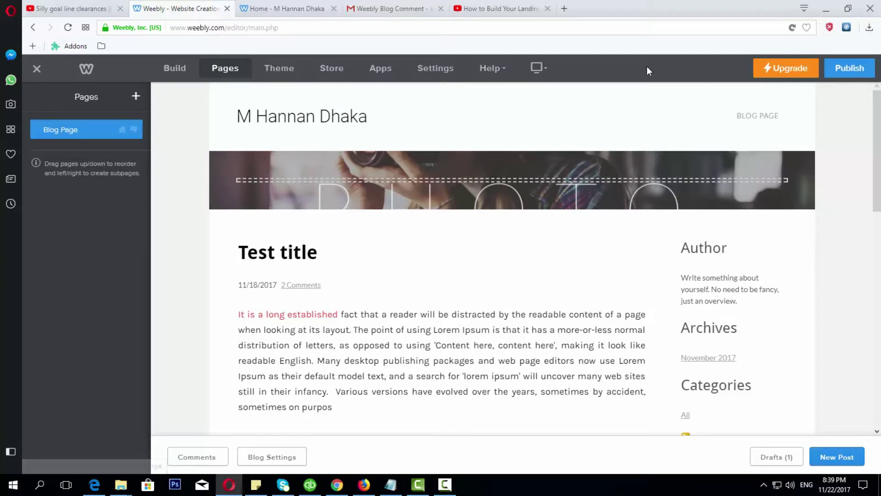
{"action": "left_click", "coordinate": [137, 99]}
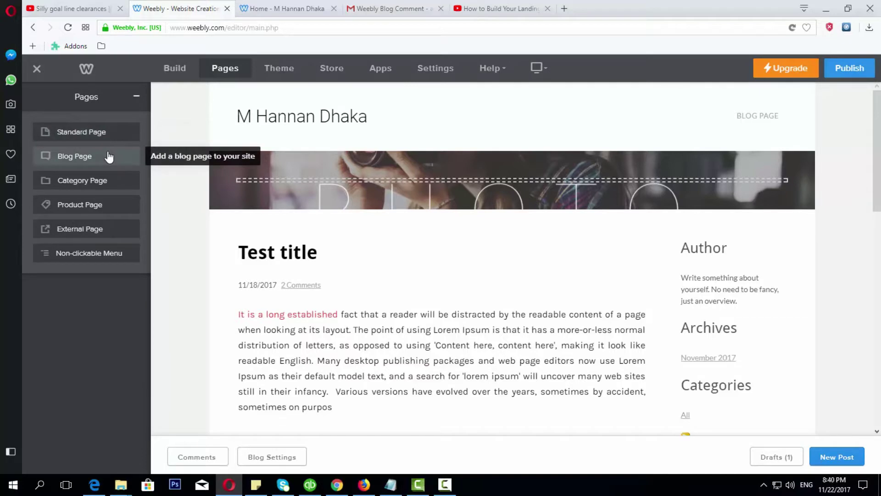
{"action": "left_click", "coordinate": [445, 484]}
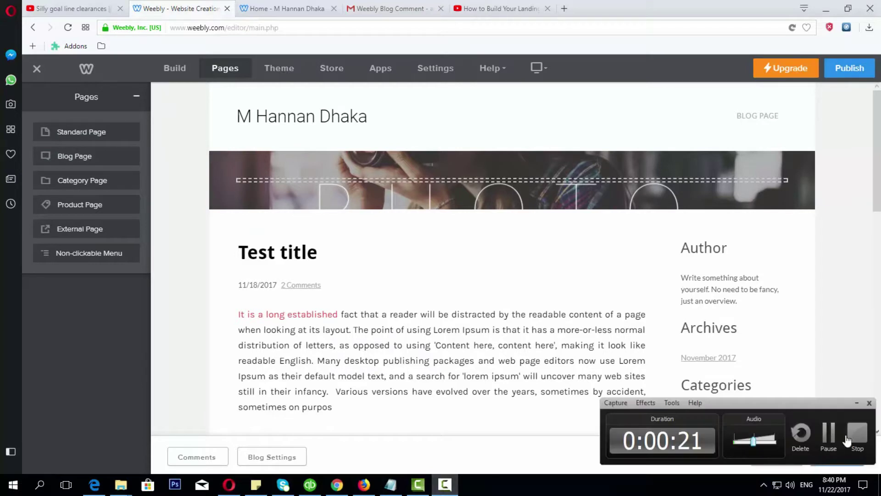
{"action": "left_click", "coordinate": [574, 367]}
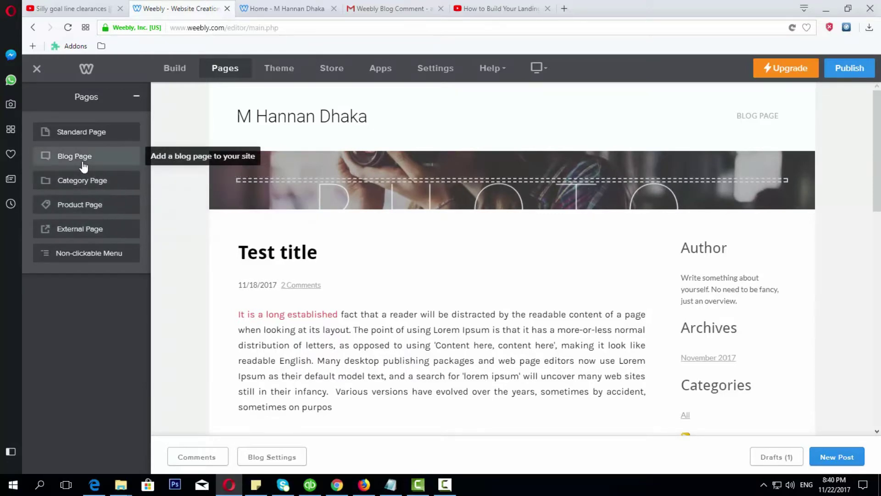
- Name the new standard page Home so it sits beneath Blog Page
{"action": "left_click", "coordinate": [100, 137]}
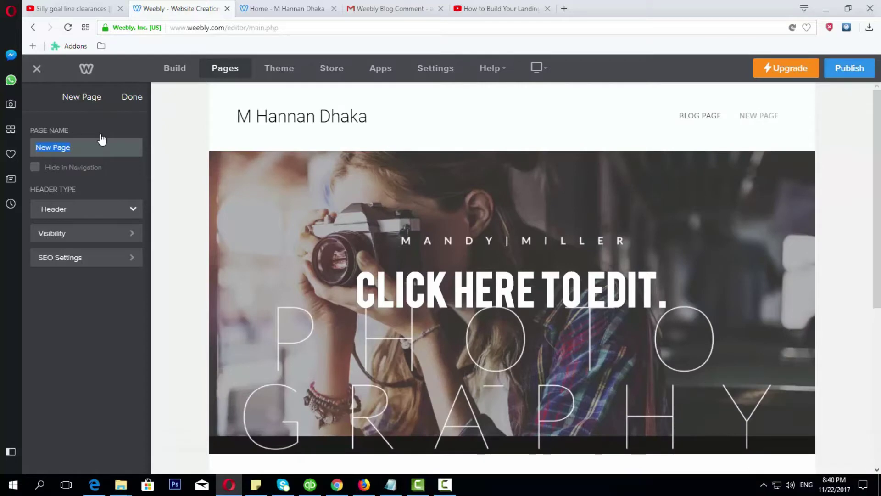
{"action": "type", "text": "Hom"}
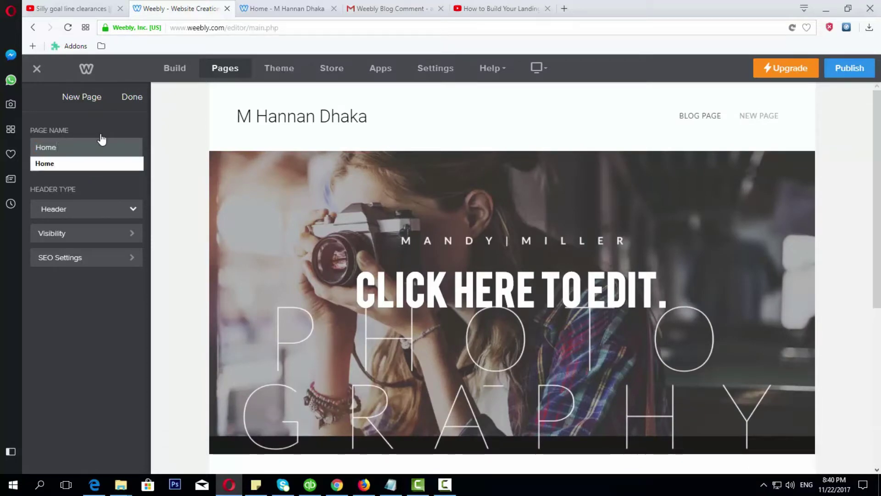
{"action": "type", "text": "e"}
{"action": "left_click", "coordinate": [99, 164]}
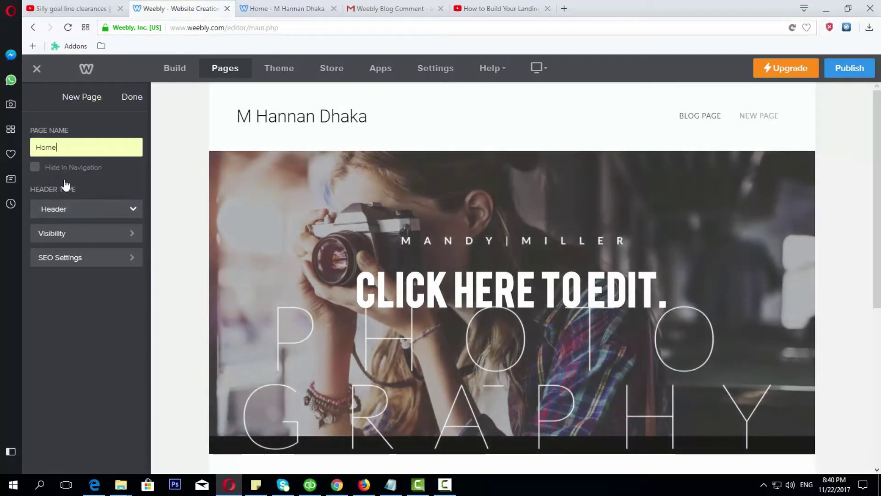
{"action": "left_click", "coordinate": [134, 97]}
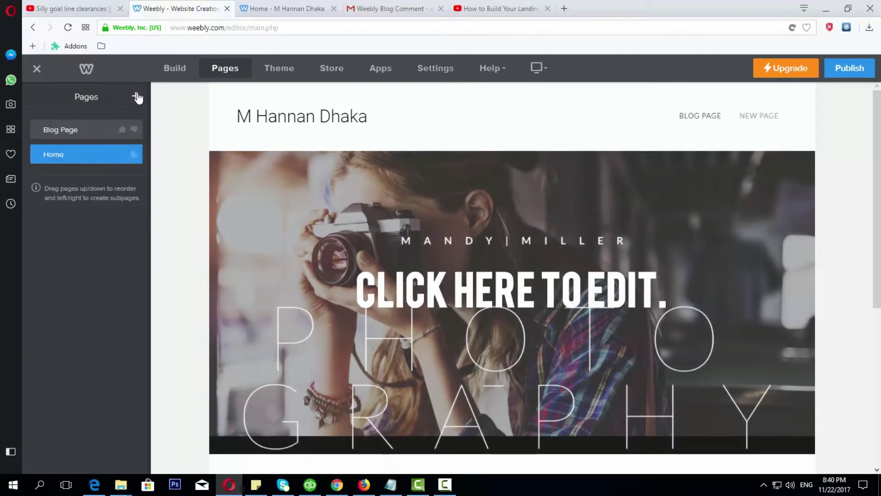
- Publish the site, view the live Home page, then return to the editor
{"action": "left_click", "coordinate": [849, 69]}
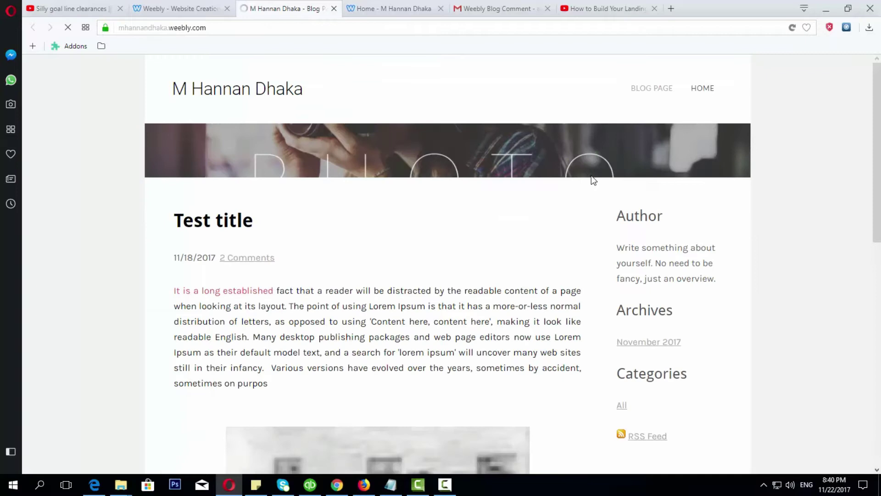
{"action": "left_click", "coordinate": [704, 89]}
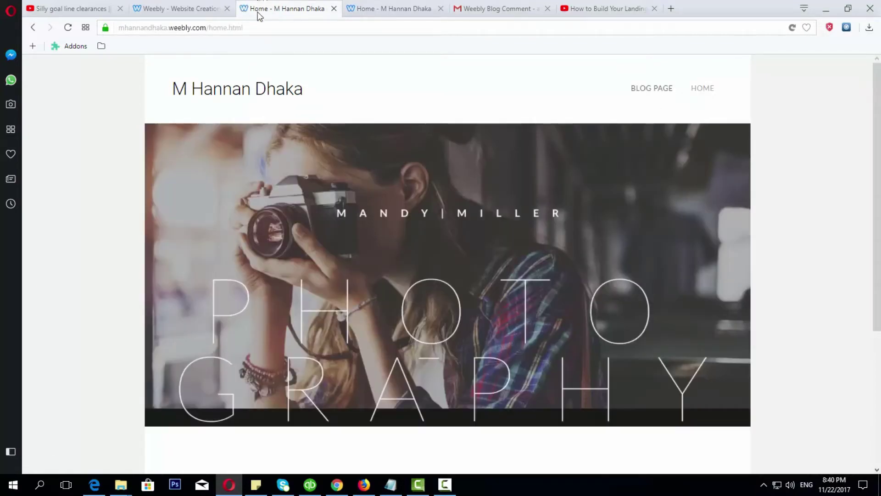
{"action": "left_click", "coordinate": [205, 7]}
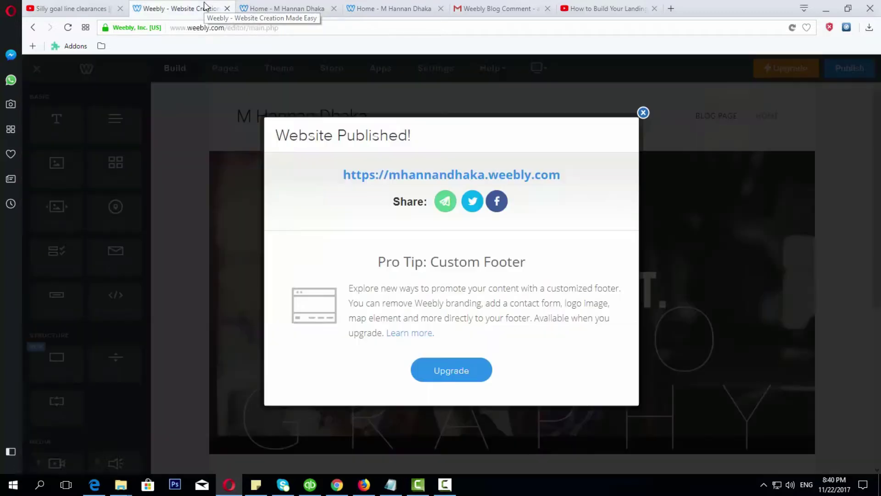
{"action": "left_click", "coordinate": [643, 112]}
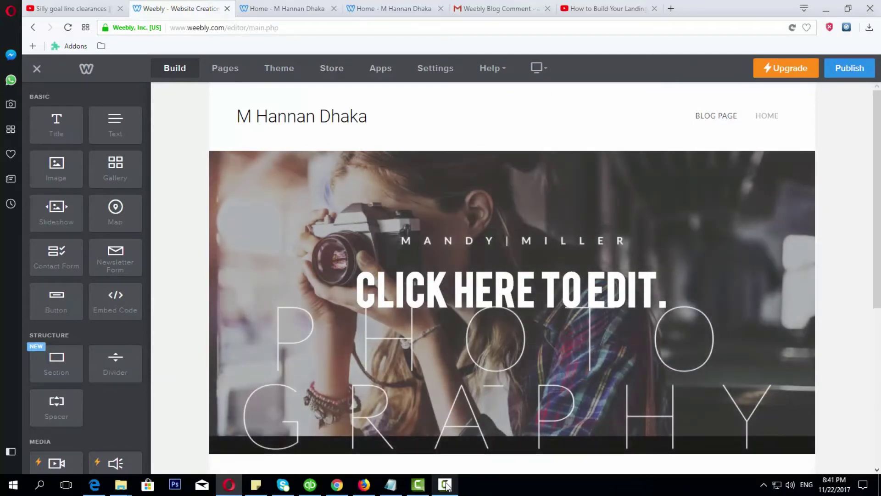
- Add a Title block to the Home banner reading MY HOME PAGE
{"action": "left_click", "coordinate": [446, 486]}
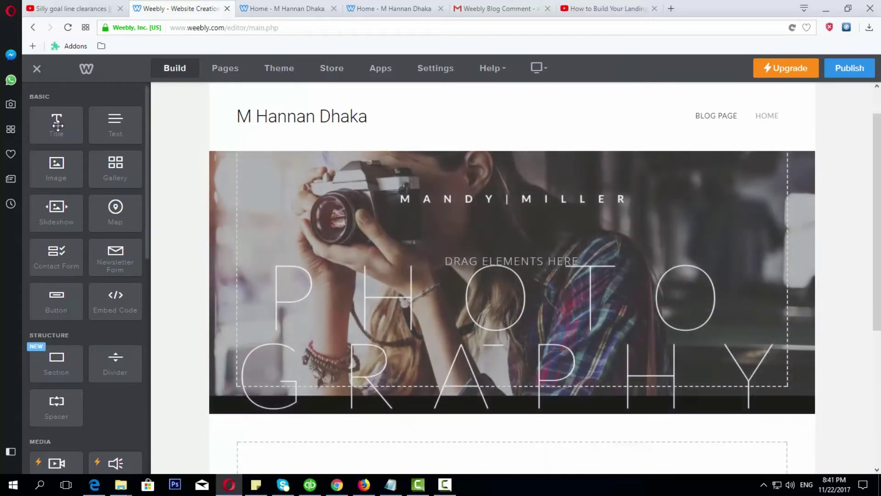
{"action": "left_click_drag", "start_coordinate": [56, 124], "coordinate": [477, 235]}
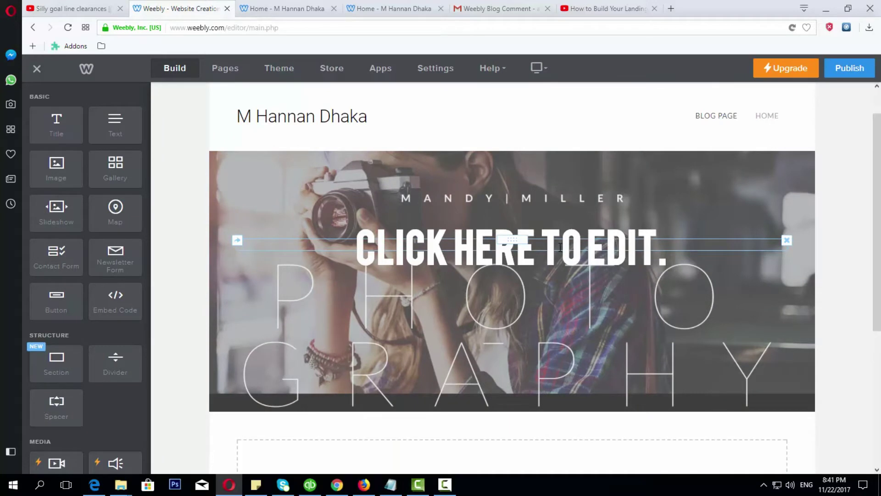
{"action": "left_click", "coordinate": [560, 247]}
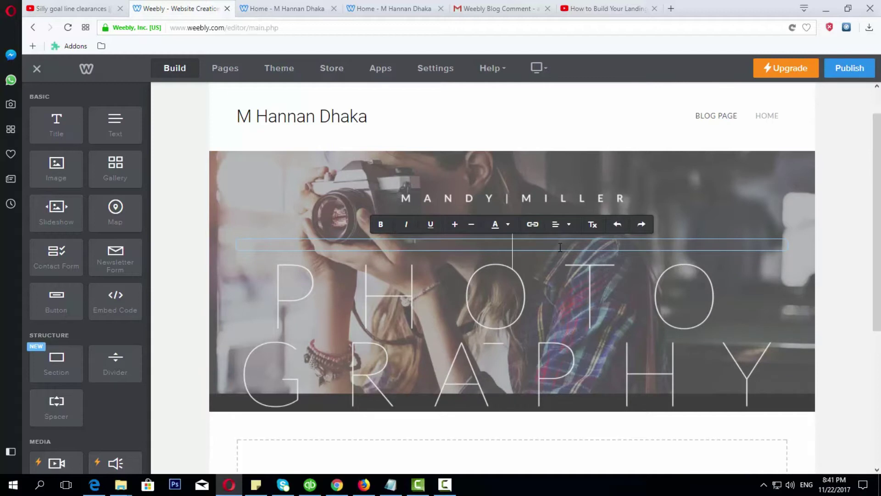
{"action": "type", "text": "MY H"}
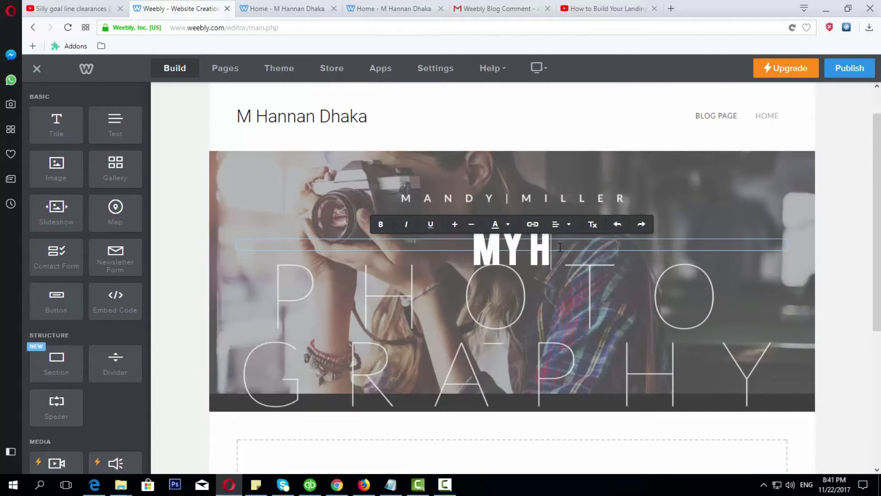
{"action": "type", "text": "OME PAGE"}
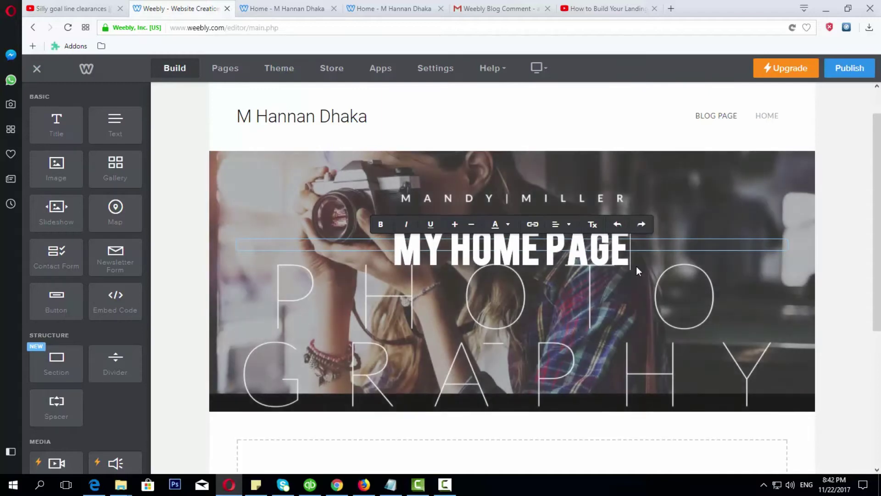
{"action": "left_click", "coordinate": [638, 289]}
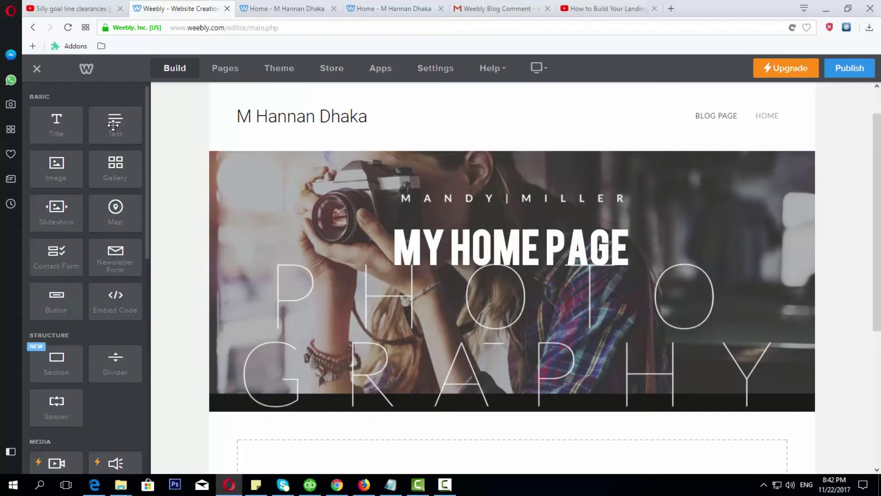
- Add a paragraph block reading 'Allah is almighty. This is my home page using weebly.'
{"action": "left_click_drag", "start_coordinate": [111, 124], "coordinate": [338, 321]}
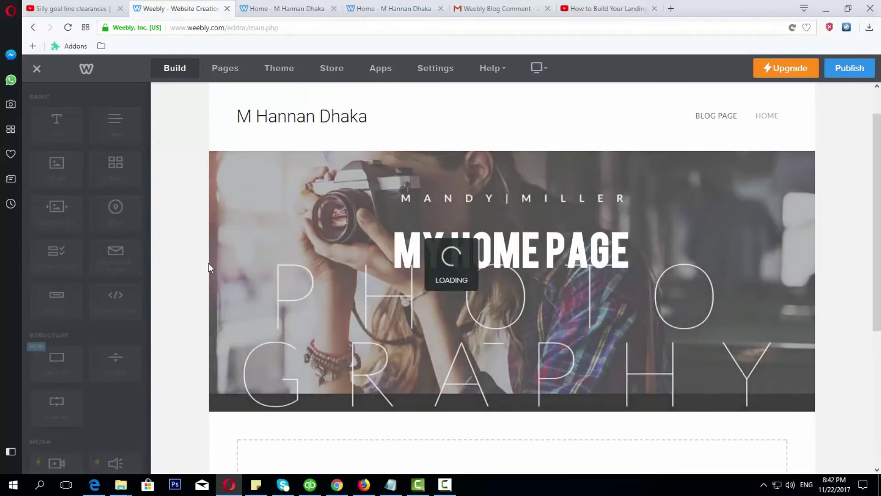
{"action": "left_click", "coordinate": [533, 272]}
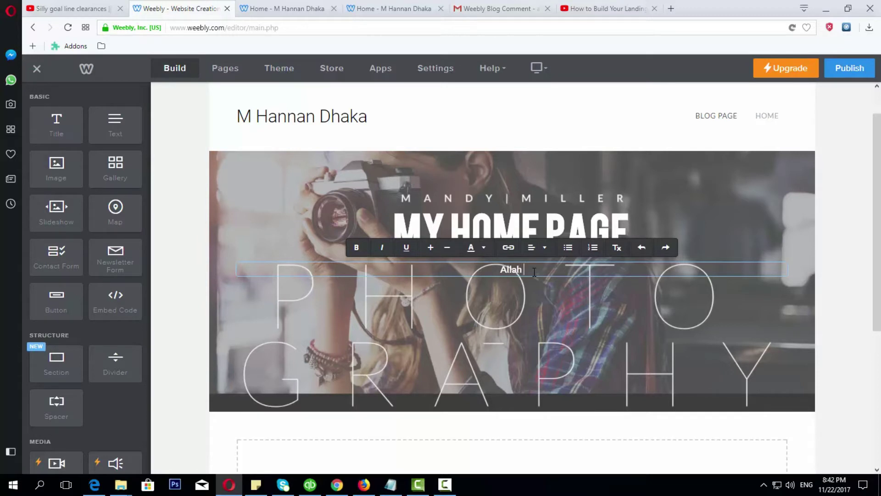
{"action": "type", "text": "Allah is almighty "}
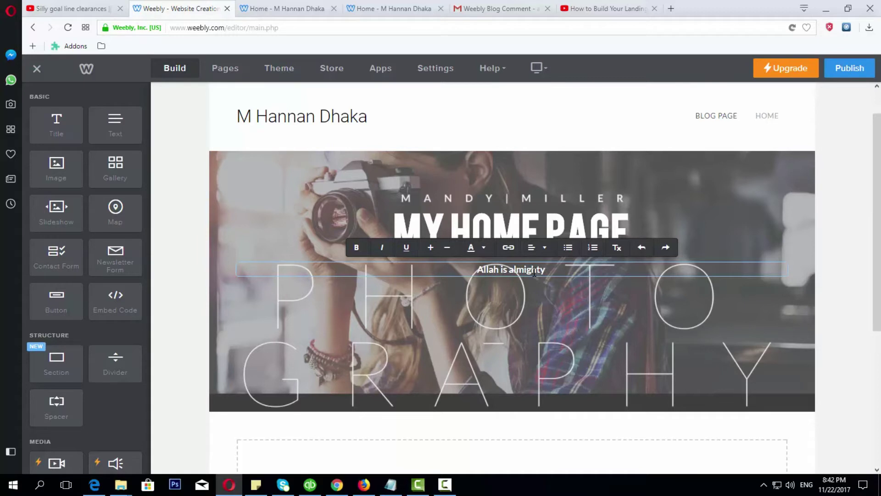
{"action": "type", "text": ". THis"}
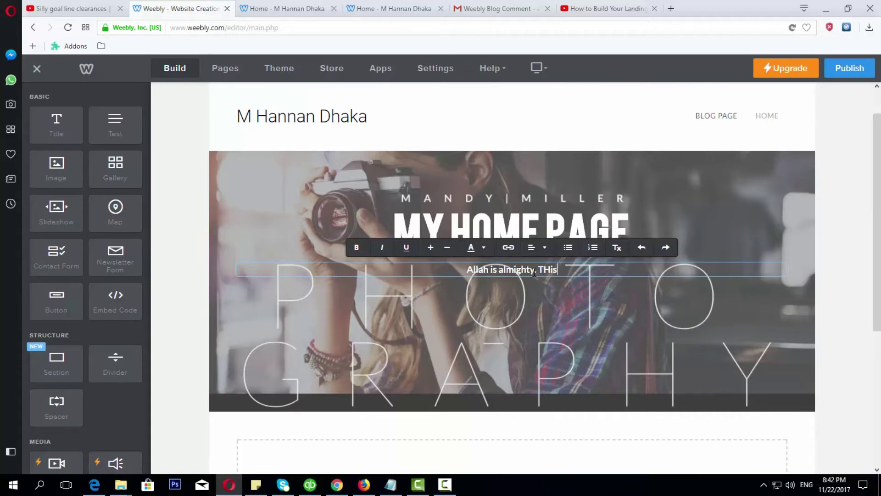
{"action": "key", "text": "BackSpace"}
{"action": "key", "text": "BackSpace"}
{"action": "key", "text": "BackSpace"}
{"action": "type", "text": "his is my"}
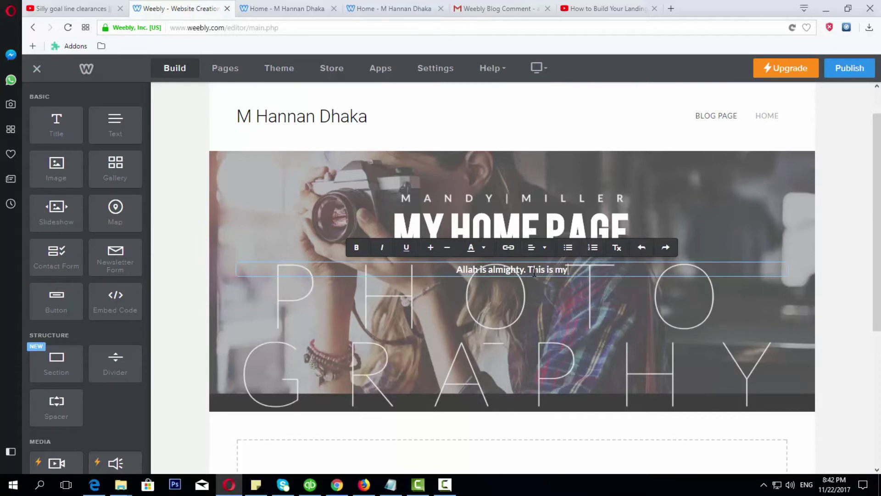
{"action": "type", "text": " home page"}
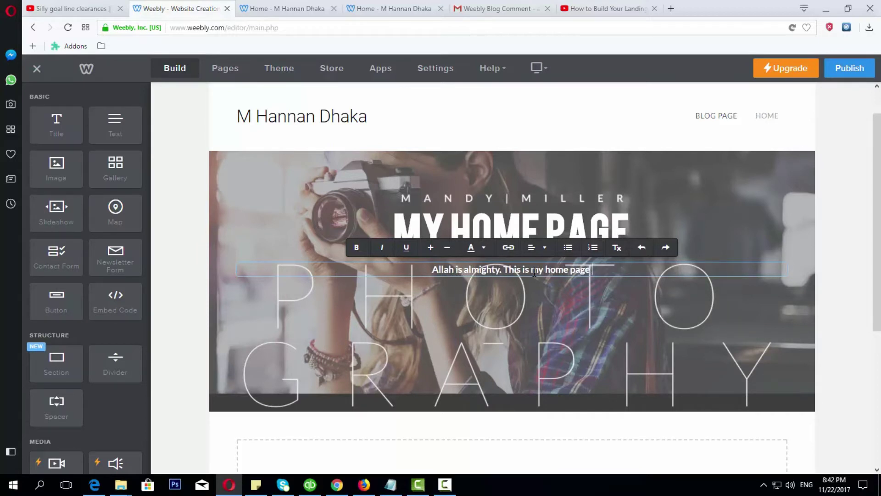
{"action": "type", "text": " using wee"}
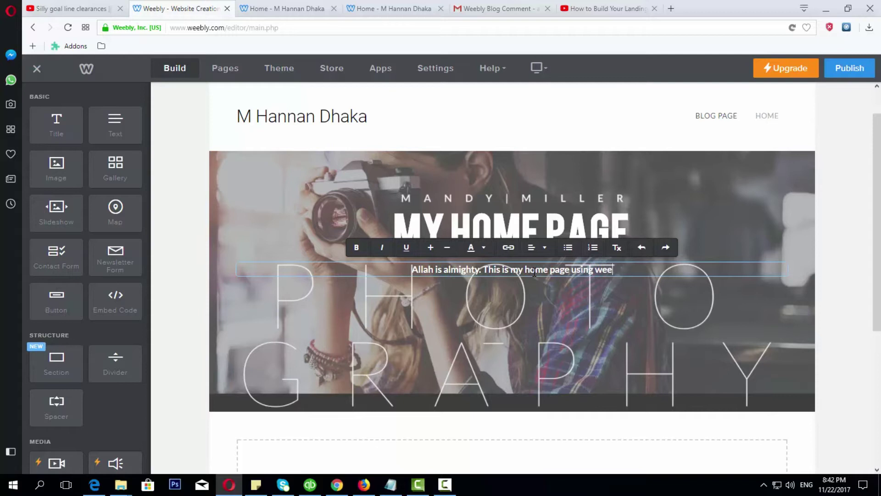
{"action": "type", "text": "bly."}
- Paste copies of the sentence onto several new lines in the text block
{"action": "key", "text": "ctrl+a"}
{"action": "key", "text": "ctrl+c"}
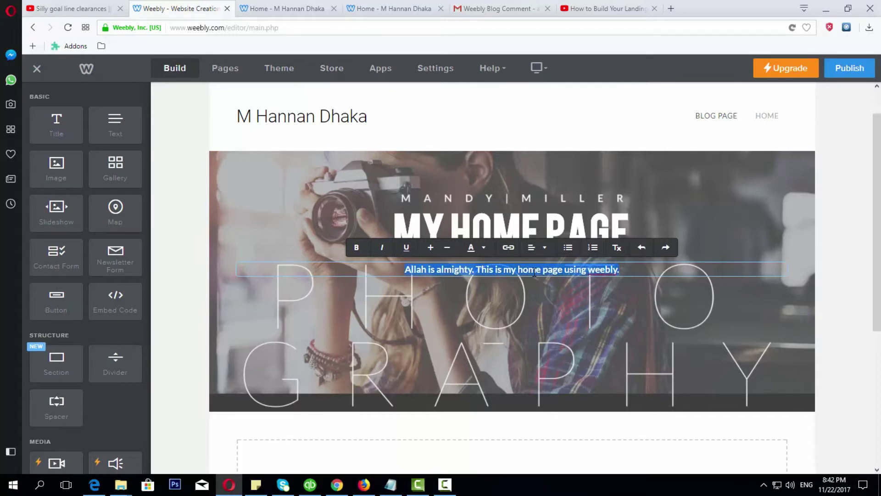
{"action": "key", "text": "Right"}
{"action": "key", "text": "Return"}
{"action": "key", "text": "ctrl+v"}
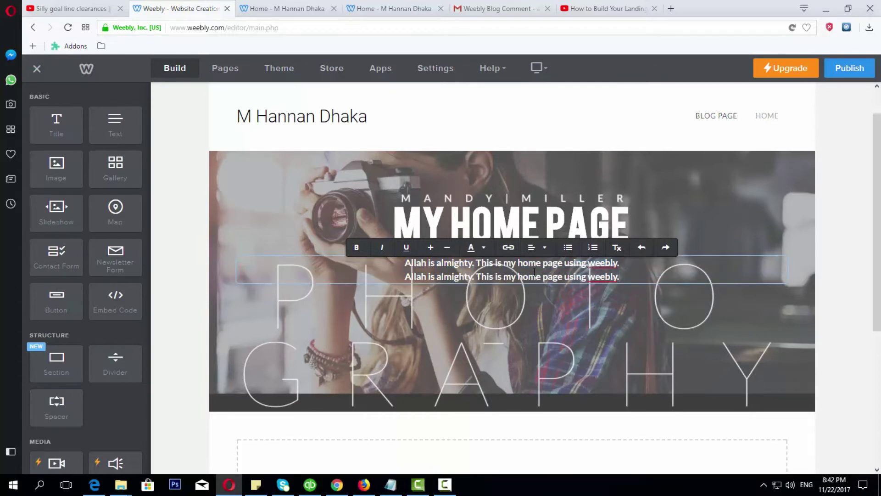
{"action": "key", "text": "ctrl+v"}
{"action": "key", "text": "BackSpace"}
{"action": "key", "text": "Return"}
{"action": "key", "text": "ctrl+v"}
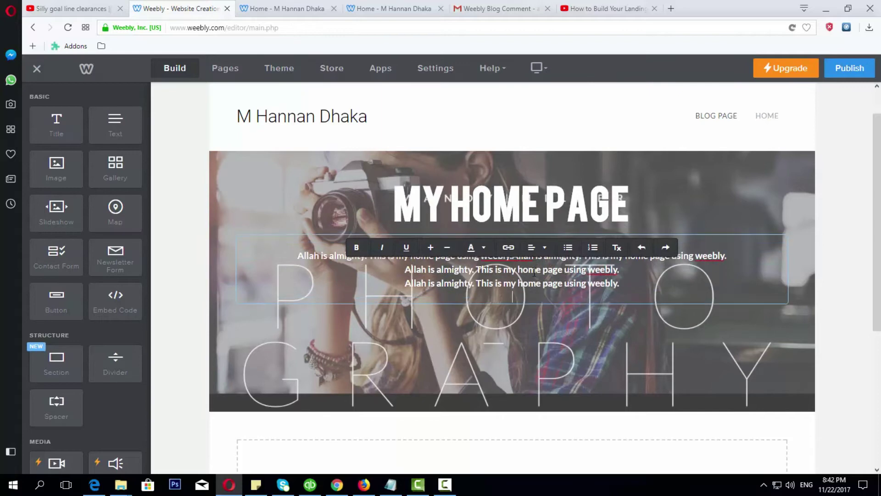
{"action": "key", "text": "Return"}
{"action": "key", "text": "ctrl+v"}
{"action": "key", "text": "ctrl+v"}
{"action": "key", "text": "ctrl+v"}
{"action": "key", "text": "ctrl+v"}
{"action": "key", "text": "ctrl+v"}
{"action": "key", "text": "ctrl+v"}
{"action": "key", "text": "Return"}
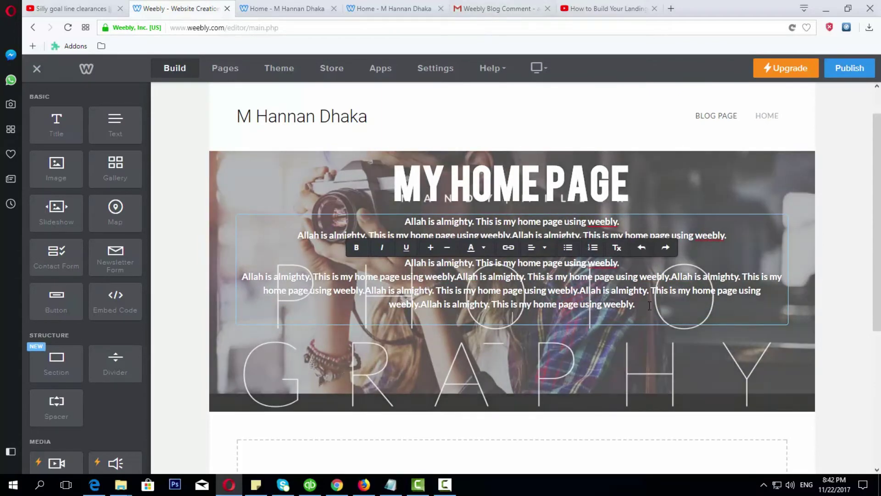
{"action": "left_click_drag", "start_coordinate": [650, 306], "coordinate": [397, 221]}
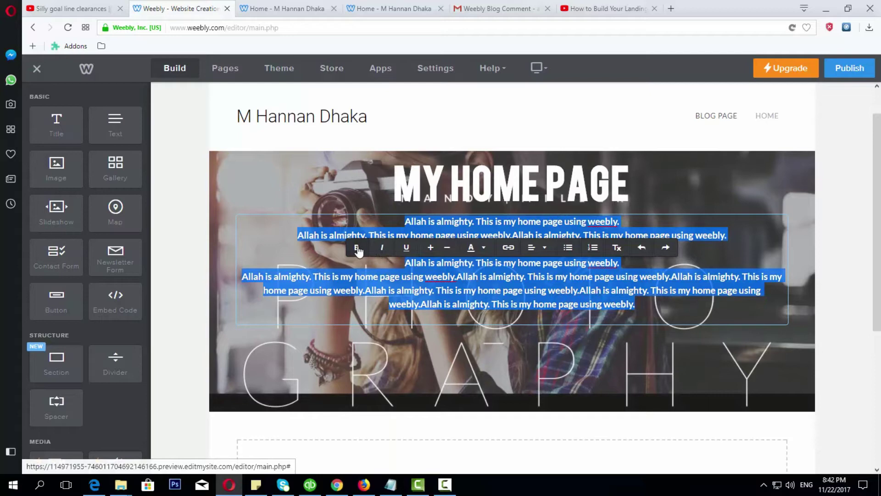
{"action": "left_click", "coordinate": [546, 250]}
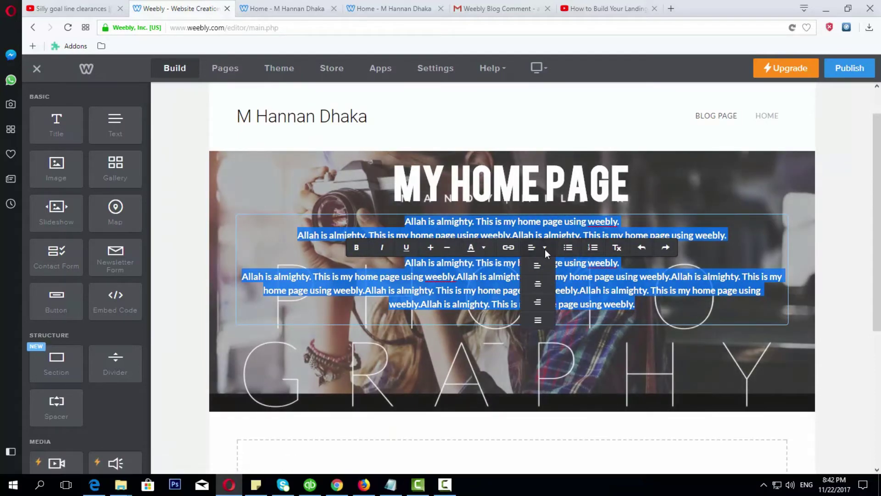
{"action": "left_click", "coordinate": [538, 320]}
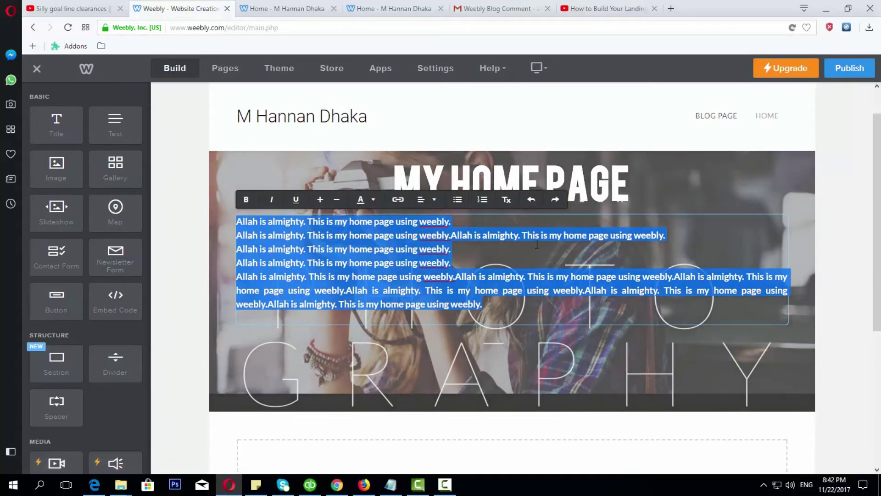
{"action": "left_click", "coordinate": [431, 199]}
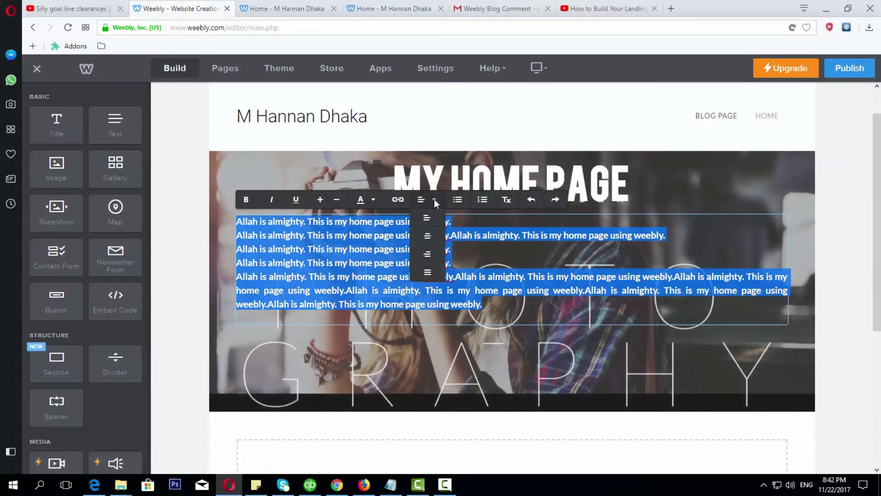
{"action": "left_click", "coordinate": [431, 235]}
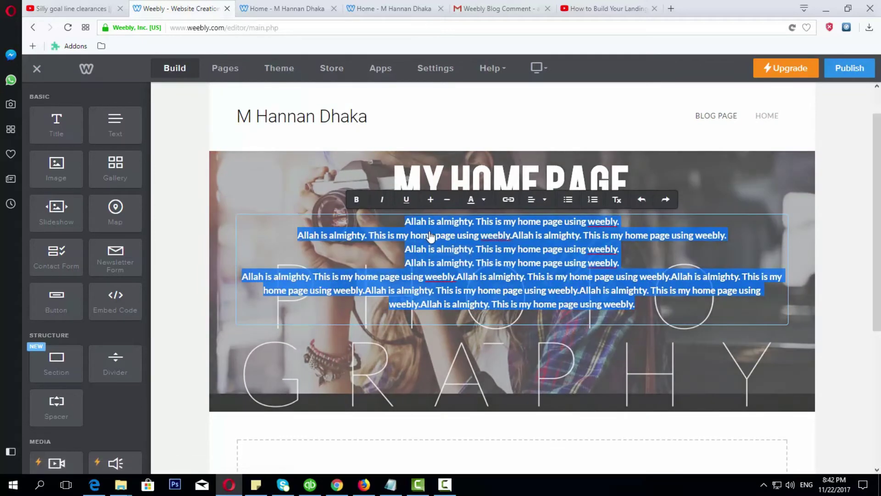
{"action": "left_click", "coordinate": [648, 309]}
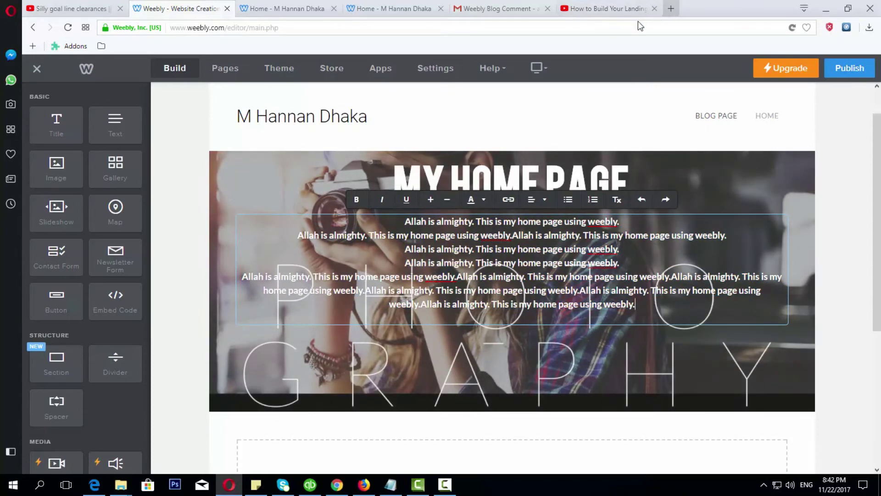
- In a new tab, search 'dummy text generator' and open blindtextgenerator.com
{"action": "key", "text": "ctrl+t"}
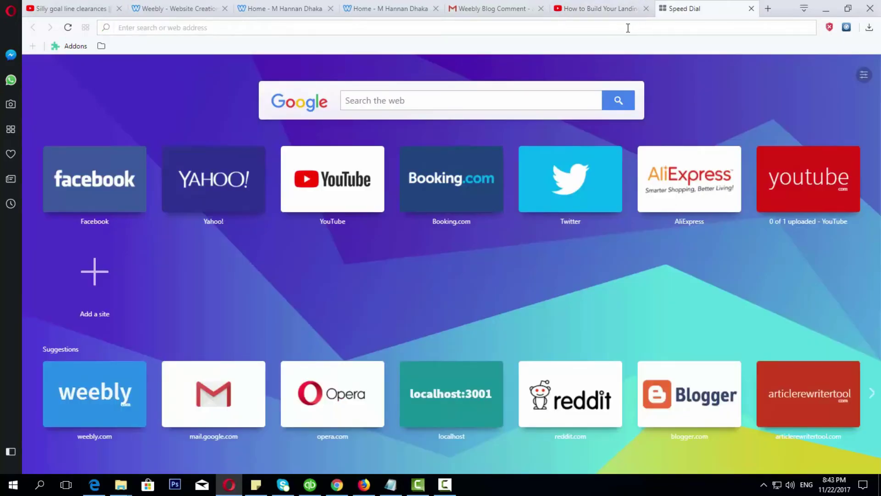
{"action": "type", "text": "dayi"}
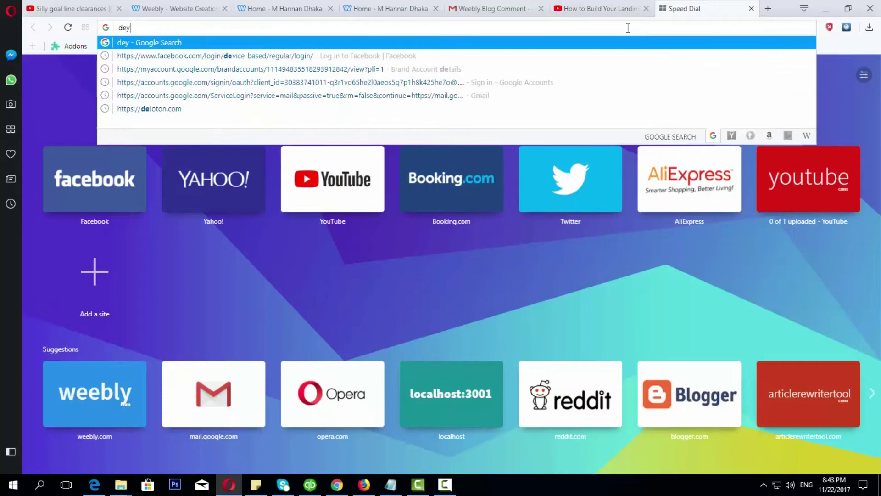
{"action": "key", "text": "BackSpace"}
{"action": "key", "text": "BackSpace"}
{"action": "key", "text": "BackSpace"}
{"action": "type", "text": "ummy"}
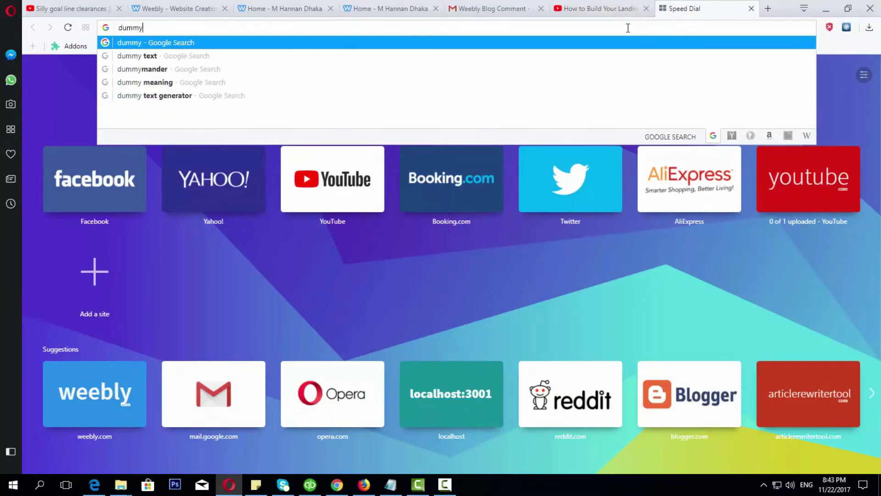
{"action": "key", "text": "Down"}
{"action": "key", "text": "Down"}
{"action": "key", "text": "Down"}
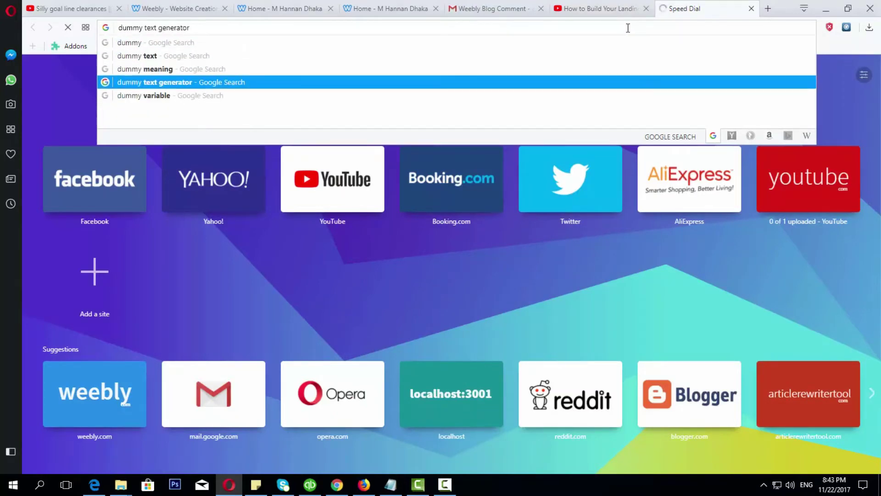
{"action": "key", "text": "Return"}
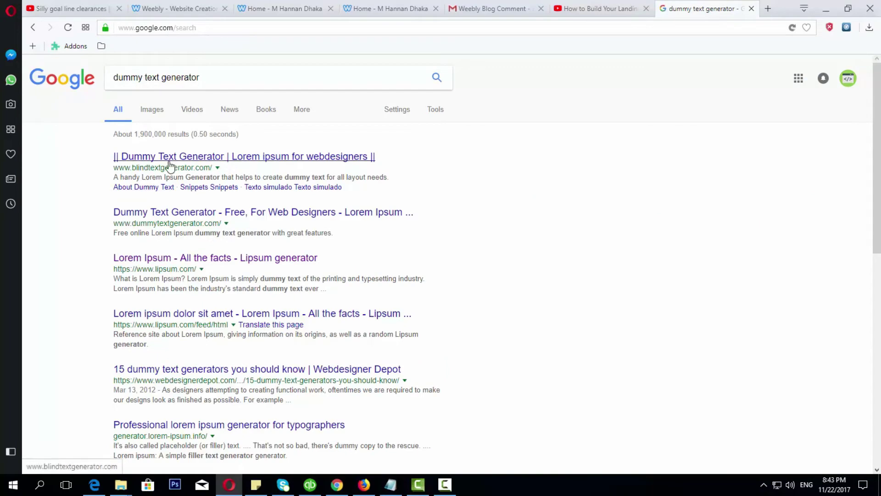
{"action": "left_click", "coordinate": [170, 160]}
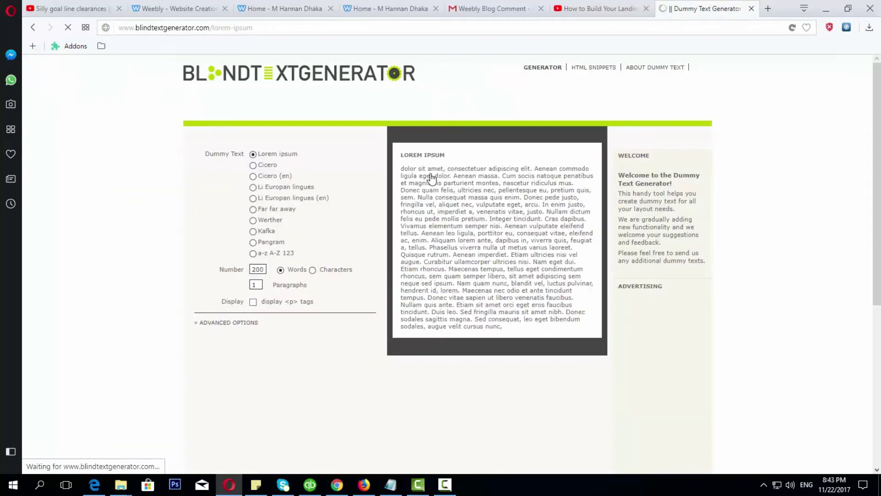
- Copy 50 words of Cicero dummy text and return to the Weebly editor tab
{"action": "left_click", "coordinate": [274, 165]}
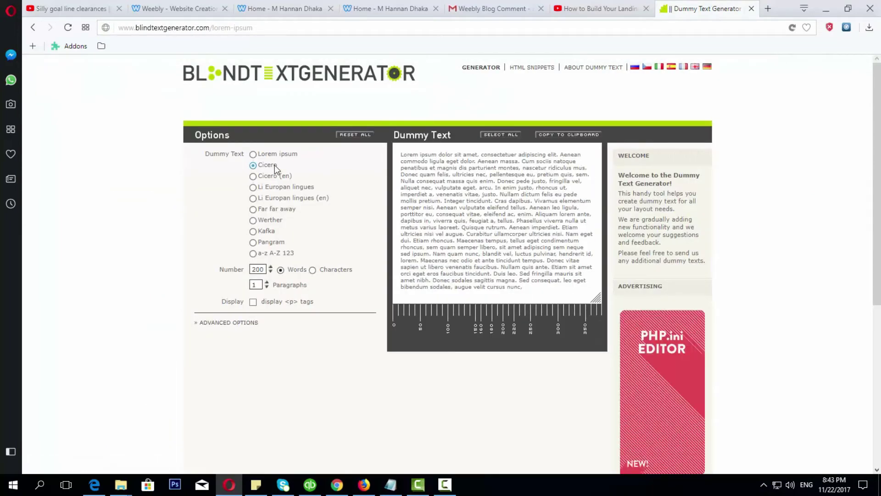
{"action": "double_click", "coordinate": [265, 269]}
{"action": "type", "text": "50"}
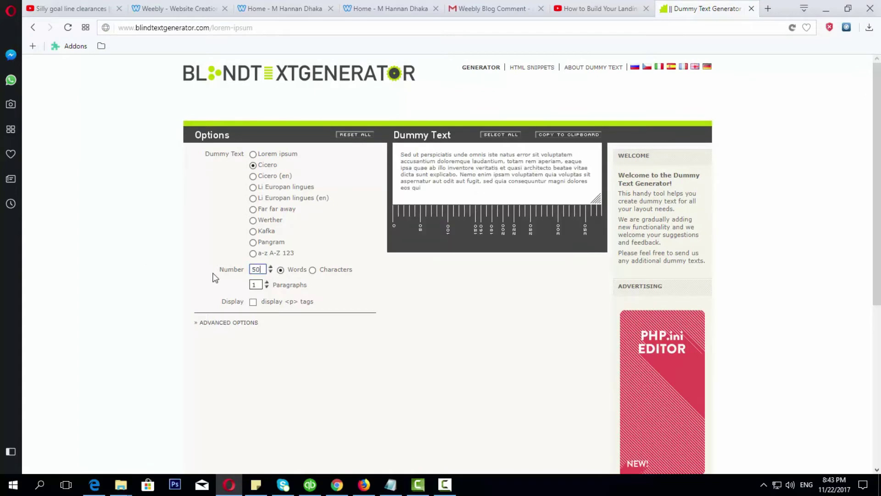
{"action": "left_click", "coordinate": [501, 134]}
{"action": "left_click", "coordinate": [558, 135]}
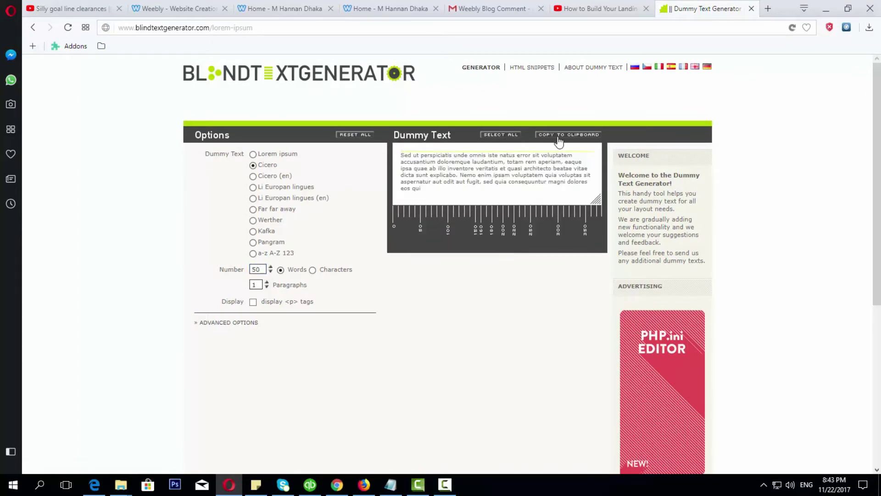
{"action": "left_click", "coordinate": [260, 9]}
{"action": "left_click", "coordinate": [198, 8]}
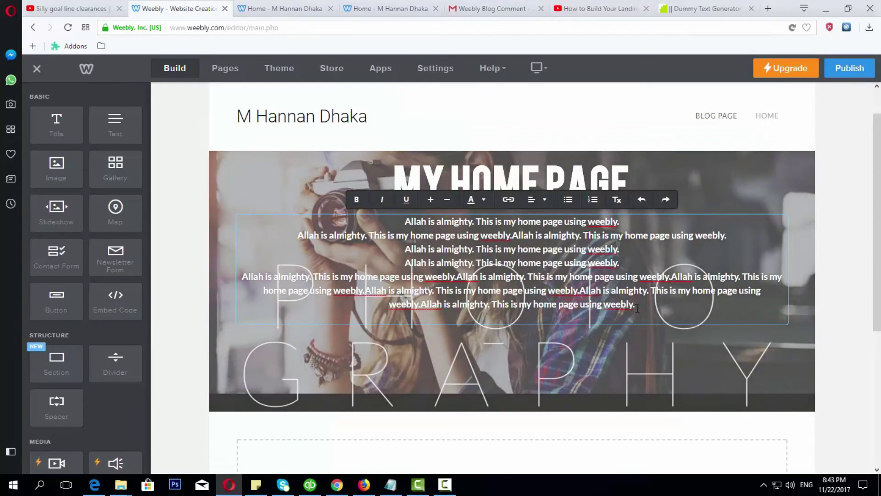
- Replace the repeated sentences with the Cicero dummy paragraph, justify it, and add an empty line
{"action": "left_click_drag", "start_coordinate": [635, 304], "coordinate": [353, 222]}
{"action": "key", "text": "ctrl+v"}
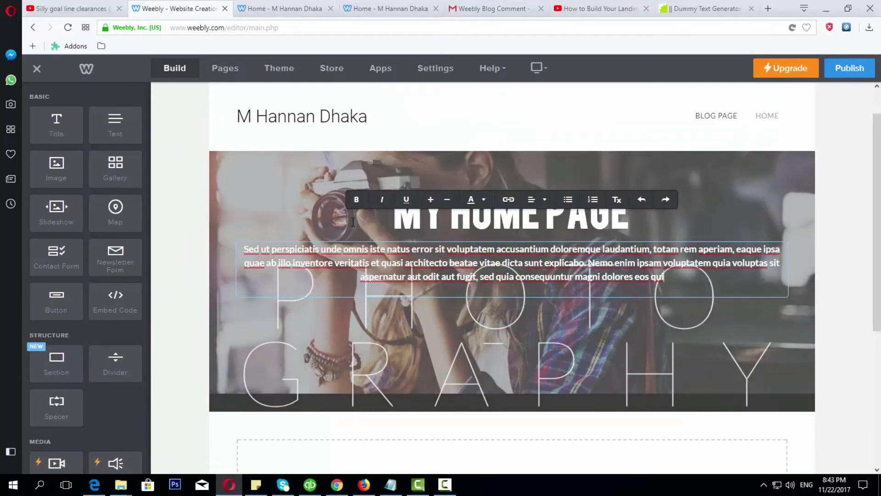
{"action": "key", "text": "ctrl+a"}
{"action": "left_click", "coordinate": [544, 201]}
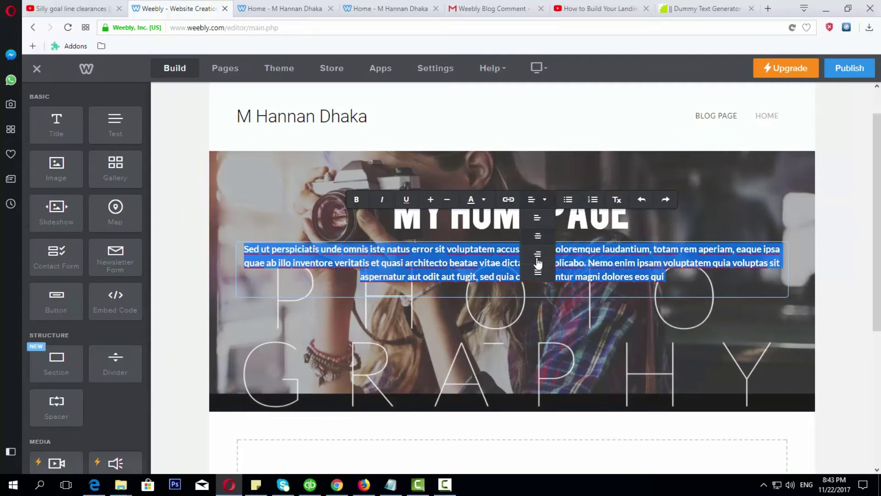
{"action": "left_click", "coordinate": [537, 275]}
{"action": "left_click", "coordinate": [557, 279]}
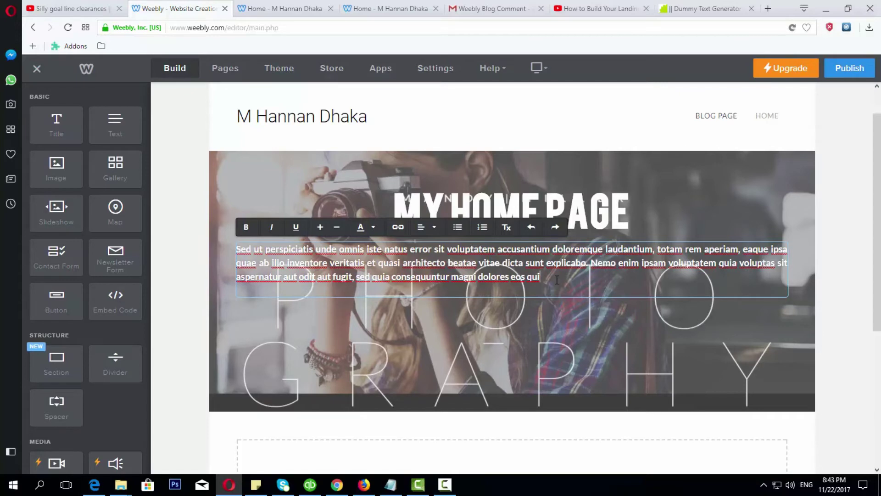
{"action": "key", "text": "Return"}
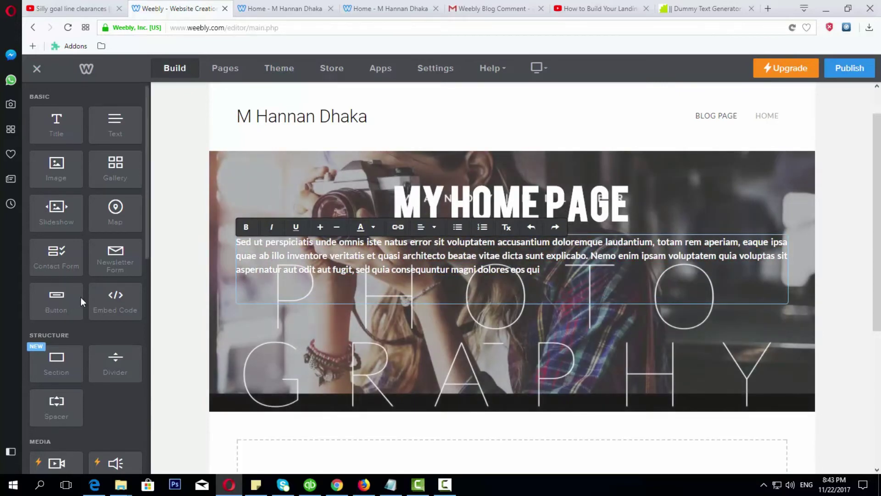
- Add a button below the paragraph and set its text to READ MORE
{"action": "left_click_drag", "start_coordinate": [69, 299], "coordinate": [296, 289]}
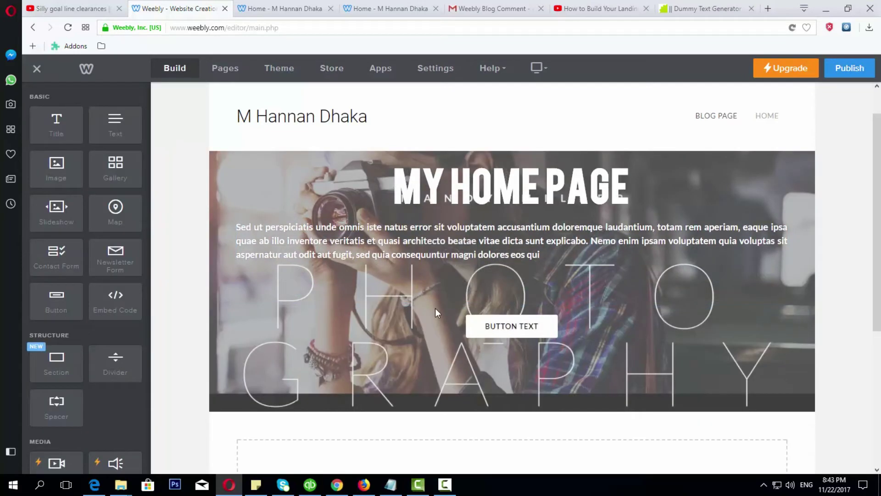
{"action": "double_click", "coordinate": [507, 326]}
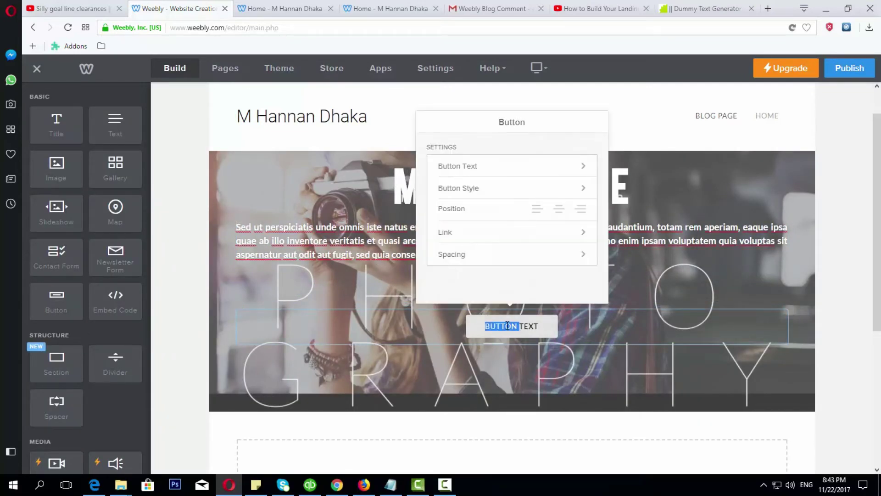
{"action": "triple_click", "coordinate": [508, 326]}
{"action": "type", "text": "R"}
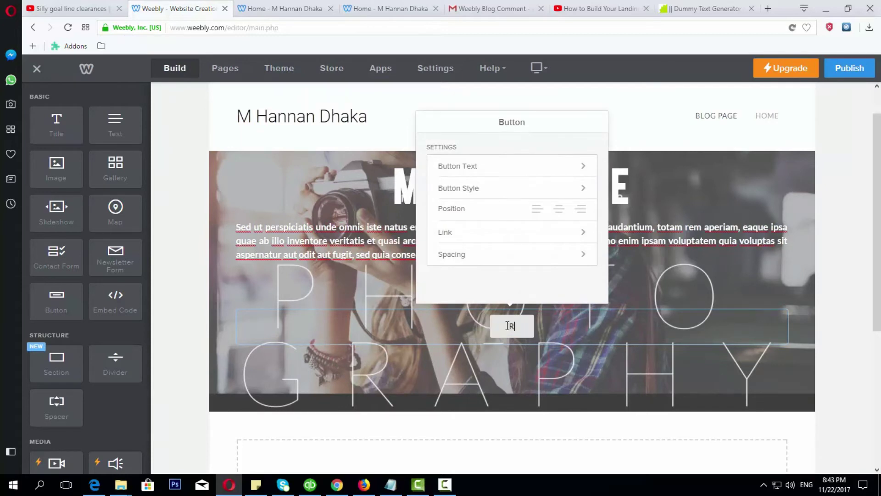
{"action": "type", "text": "EAD MORE"}
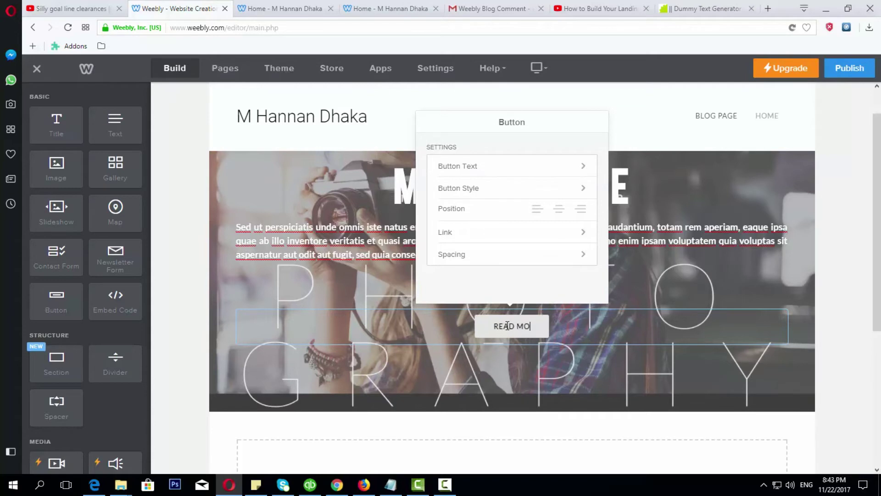
{"action": "left_click", "coordinate": [533, 168]}
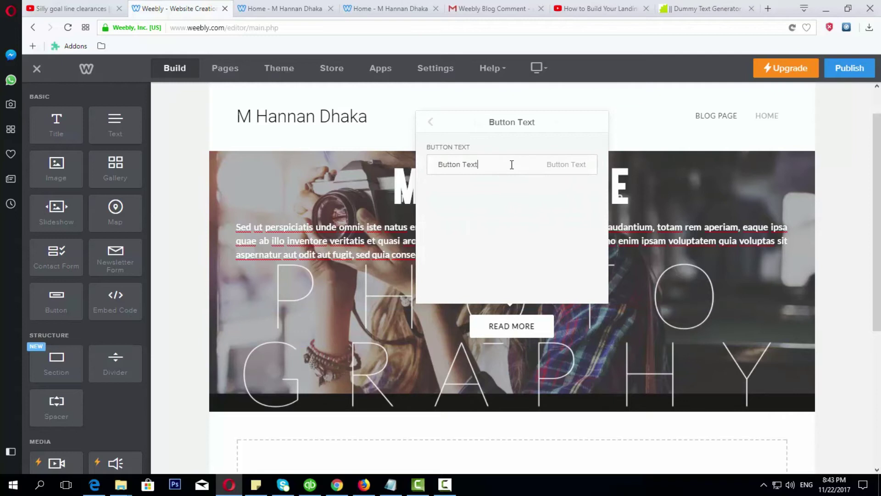
{"action": "type", "text": "rea"}
{"action": "key", "text": "ctrl+a"}
{"action": "type", "text": "read more"}
{"action": "left_click", "coordinate": [432, 123]}
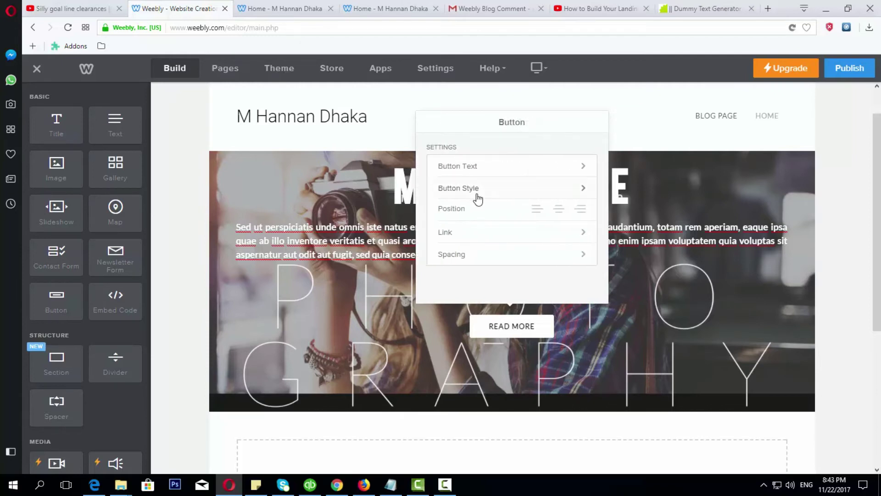
- Try the dark and wide white button styles, then revert to the first plain style
{"action": "left_click", "coordinate": [481, 189]}
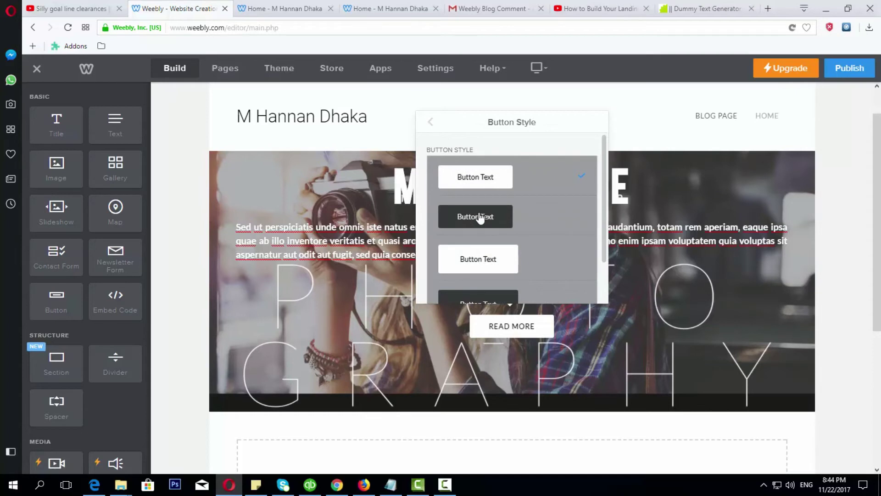
{"action": "left_click", "coordinate": [478, 216]}
{"action": "left_click", "coordinate": [478, 258]}
{"action": "scroll", "coordinate": [482, 259], "scroll_direction": "down", "scroll_amount": 1}
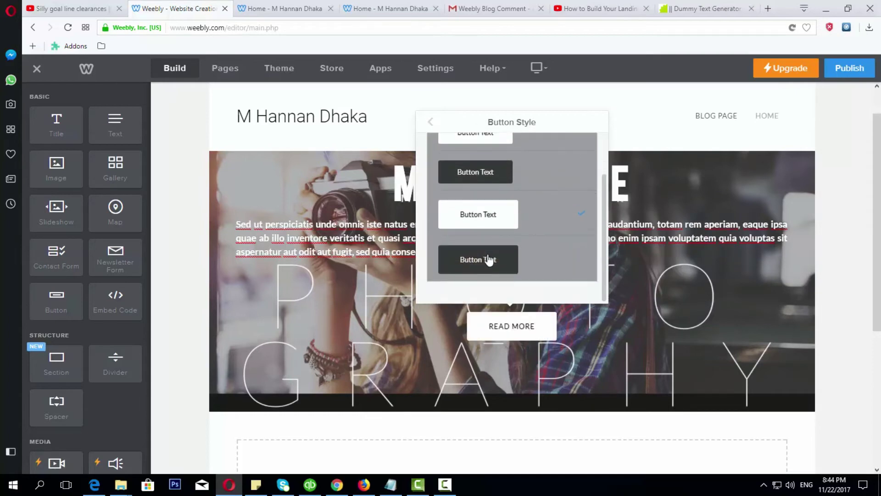
{"action": "scroll", "coordinate": [479, 229], "scroll_direction": "up", "scroll_amount": 1}
{"action": "left_click", "coordinate": [485, 182]}
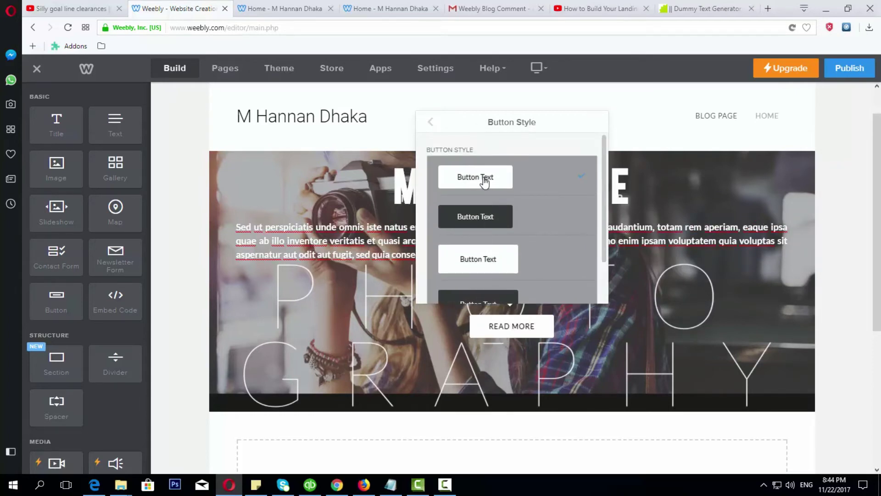
- Link the READ MORE button to the 'Test title' blog post
{"action": "left_click", "coordinate": [431, 126]}
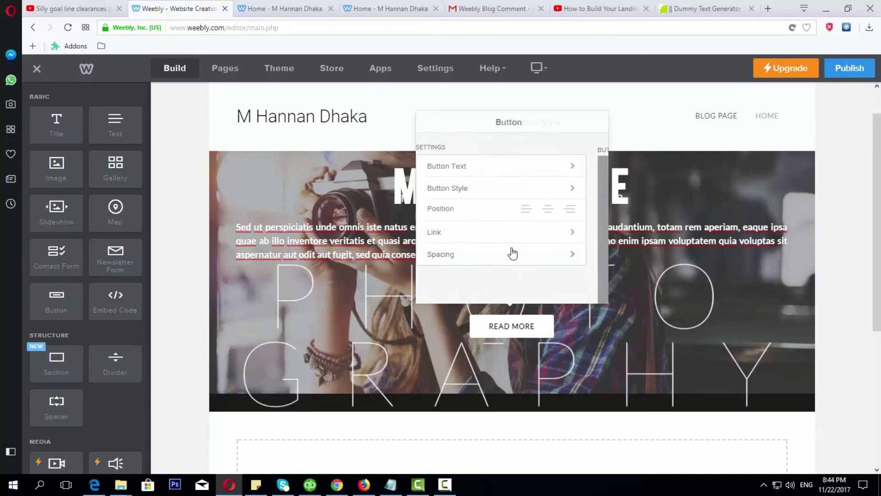
{"action": "left_click", "coordinate": [462, 233]}
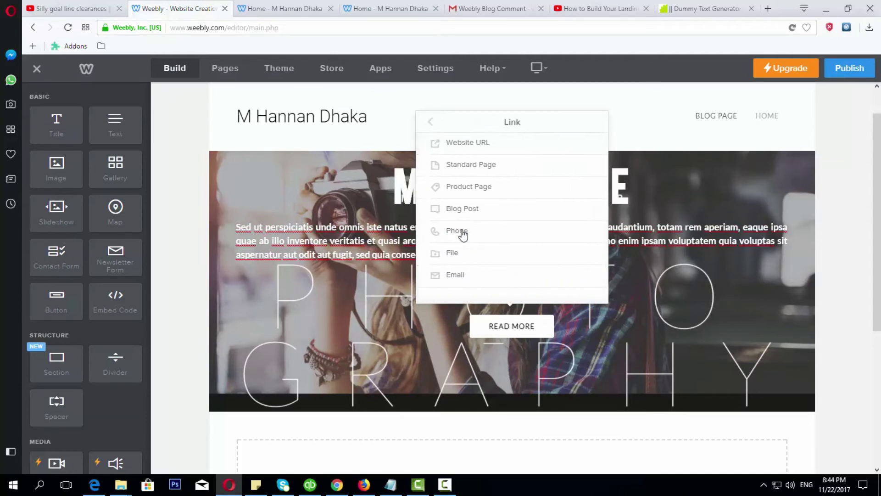
{"action": "left_click", "coordinate": [469, 196]}
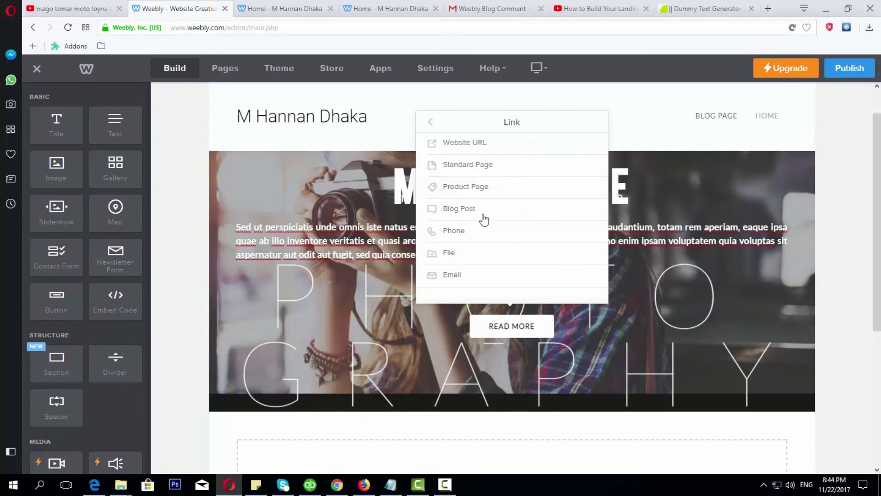
{"action": "left_click", "coordinate": [468, 213]}
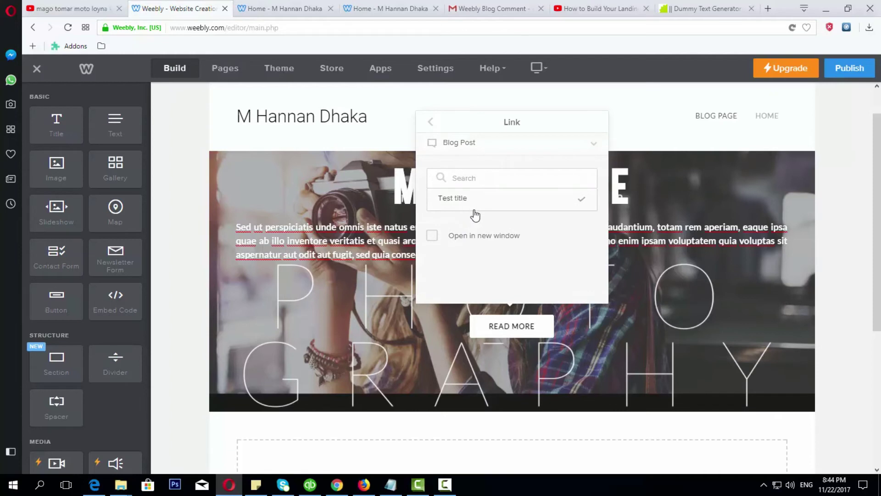
{"action": "left_click", "coordinate": [482, 178]}
{"action": "left_click", "coordinate": [473, 199]}
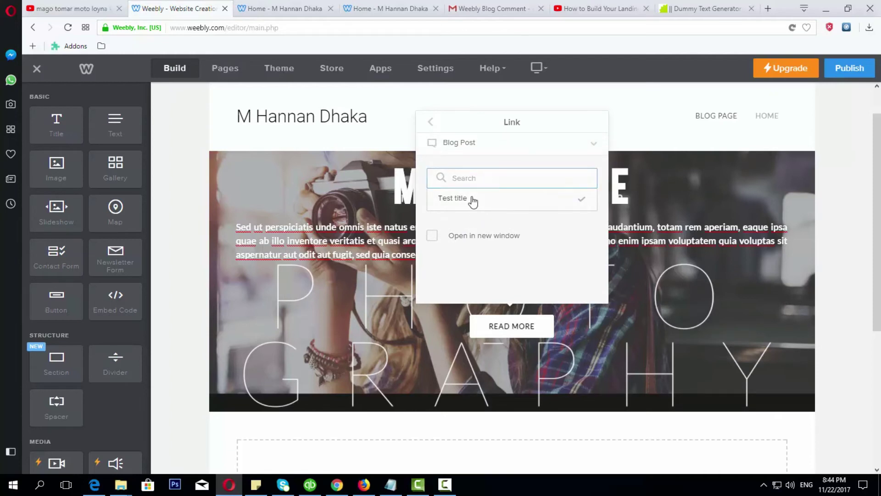
{"action": "left_click", "coordinate": [473, 182]}
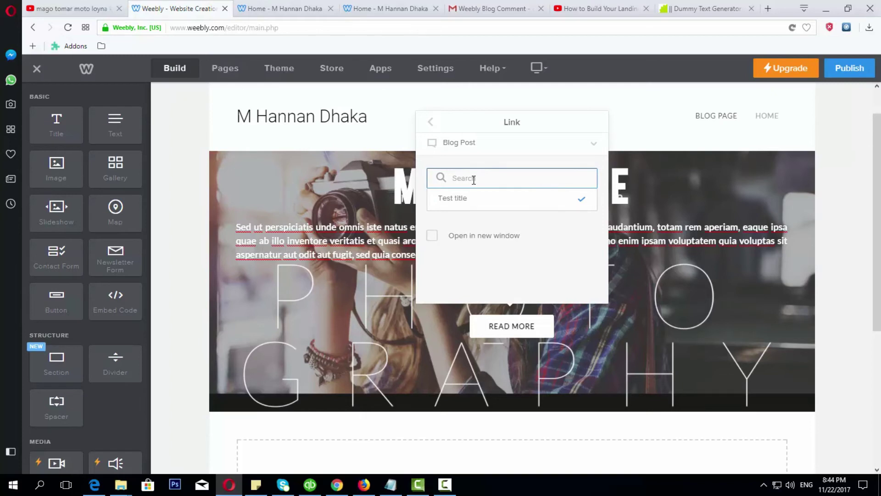
{"action": "type", "text": "Test"}
- Make the button link open in a new window and close the button settings
{"action": "left_click", "coordinate": [432, 236]}
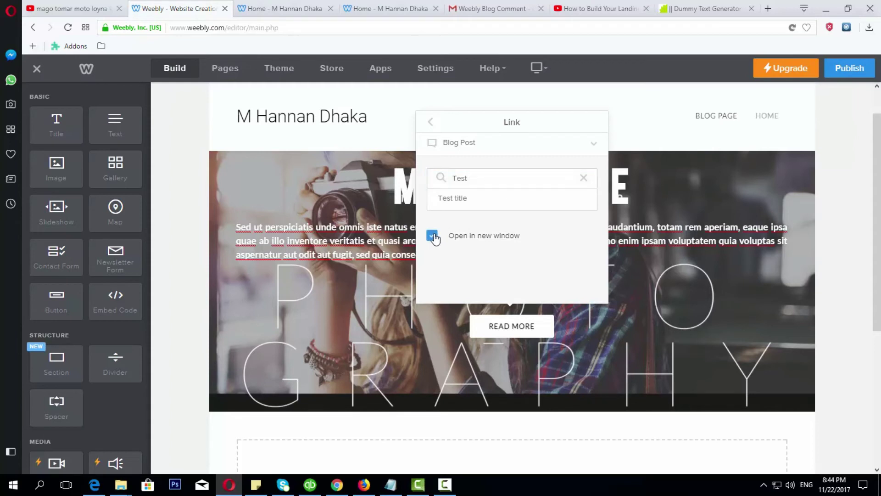
{"action": "left_click", "coordinate": [433, 123]}
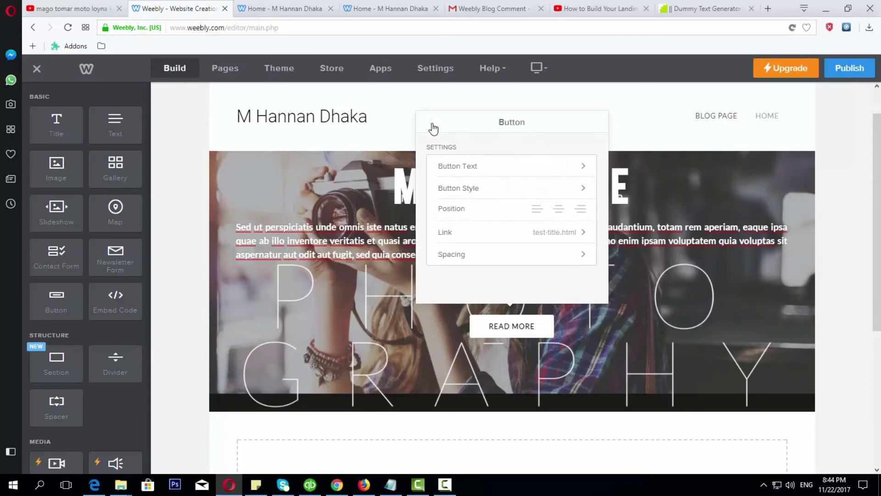
{"action": "scroll", "coordinate": [521, 258], "scroll_direction": "down", "scroll_amount": 3}
{"action": "scroll", "coordinate": [521, 257], "scroll_direction": "up", "scroll_amount": 3}
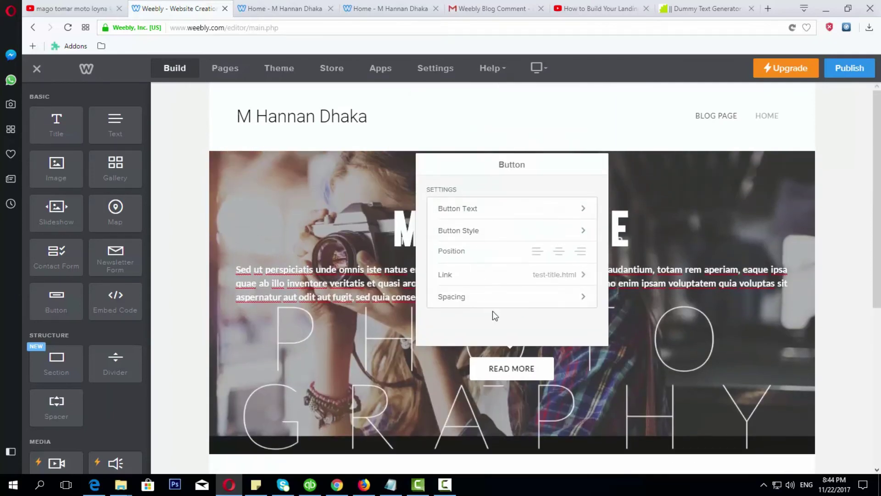
{"action": "left_click", "coordinate": [636, 354]}
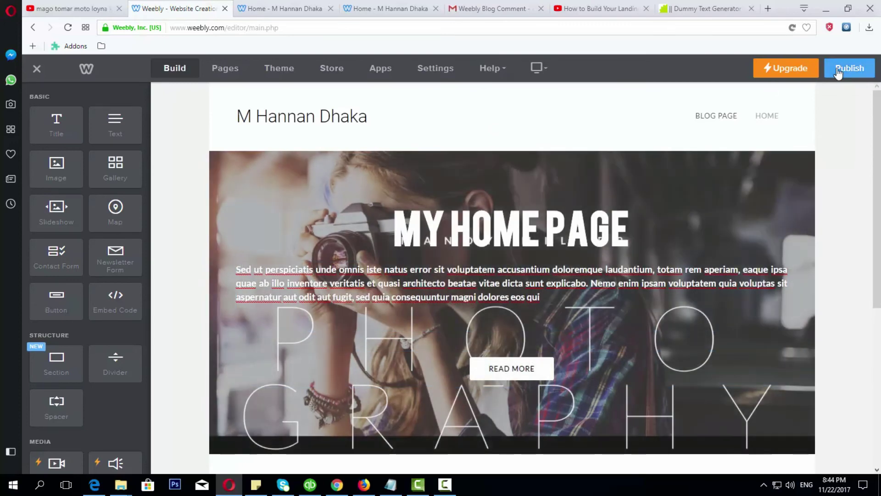
- Republish the site and open its live URL in a new tab
{"action": "left_click", "coordinate": [838, 73]}
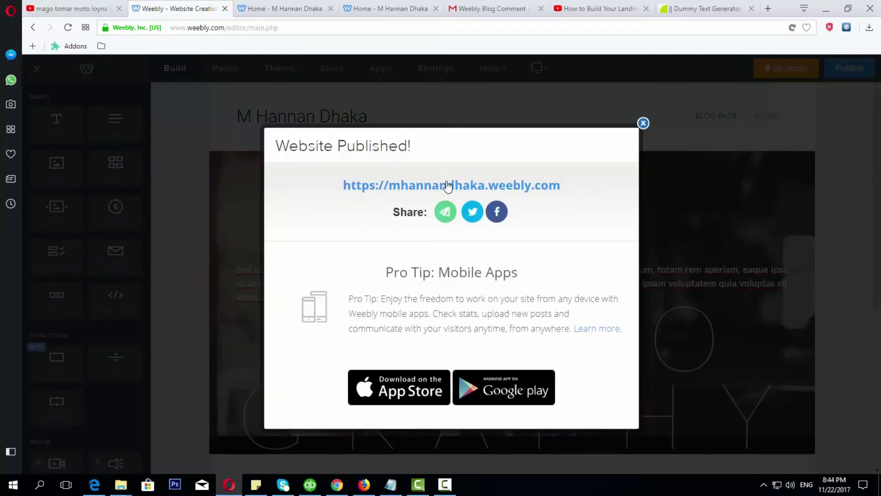
{"action": "left_click", "coordinate": [447, 184]}
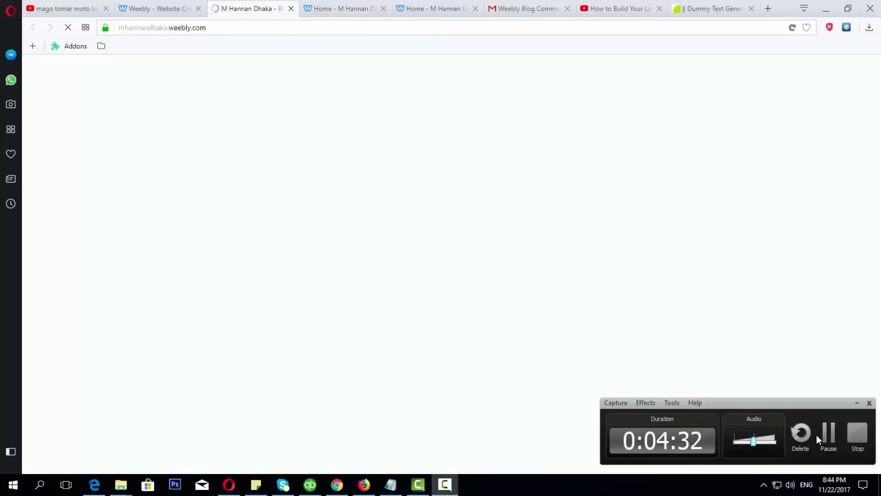
- Highlight the MY HOME PAGE heading and dummy paragraph on the live site, then return to the Home tab
{"action": "left_click", "coordinate": [631, 324]}
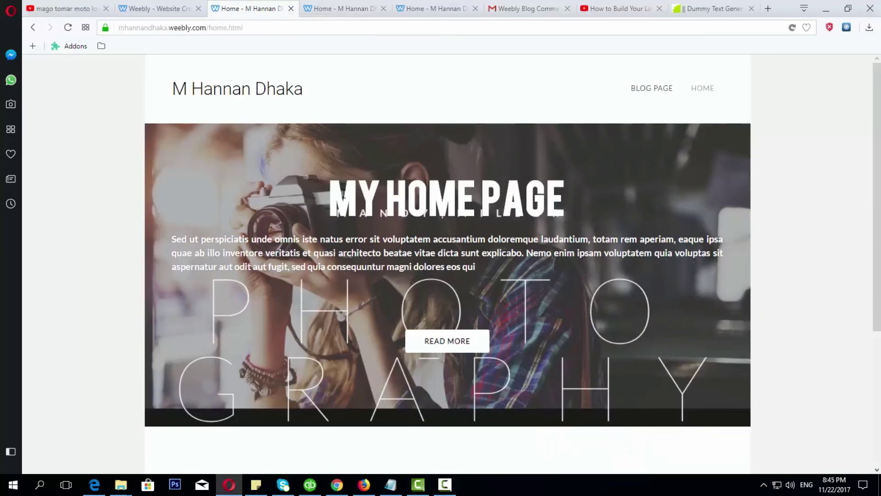
{"action": "left_click_drag", "start_coordinate": [344, 194], "coordinate": [599, 192]}
{"action": "left_click", "coordinate": [599, 192]}
{"action": "left_click_drag", "start_coordinate": [173, 240], "coordinate": [501, 270]}
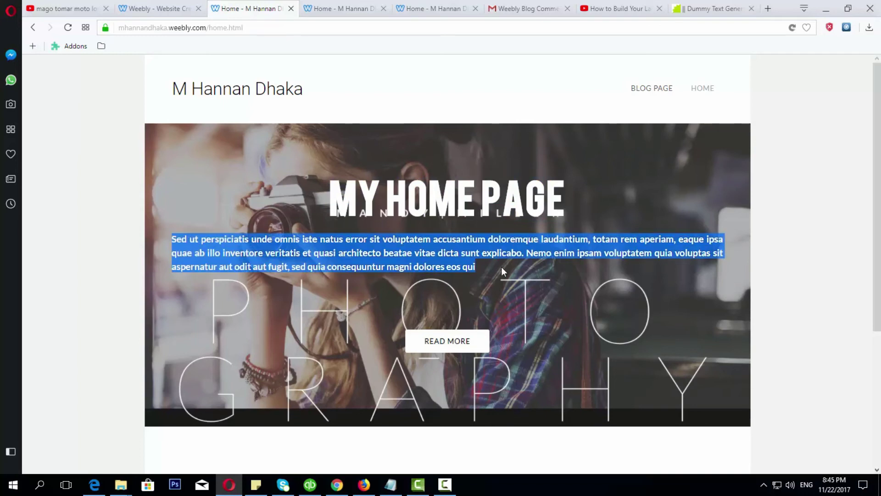
{"action": "scroll", "coordinate": [500, 266], "scroll_direction": "down", "scroll_amount": 1}
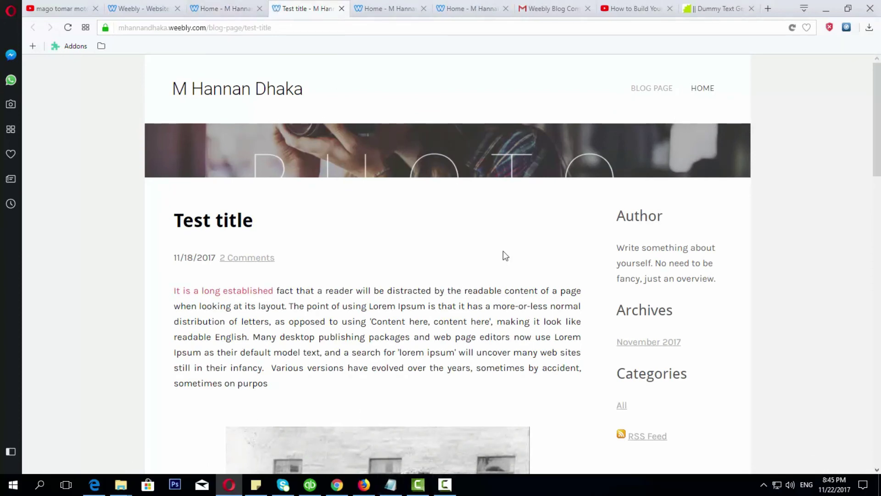
{"action": "left_click", "coordinate": [235, 10]}
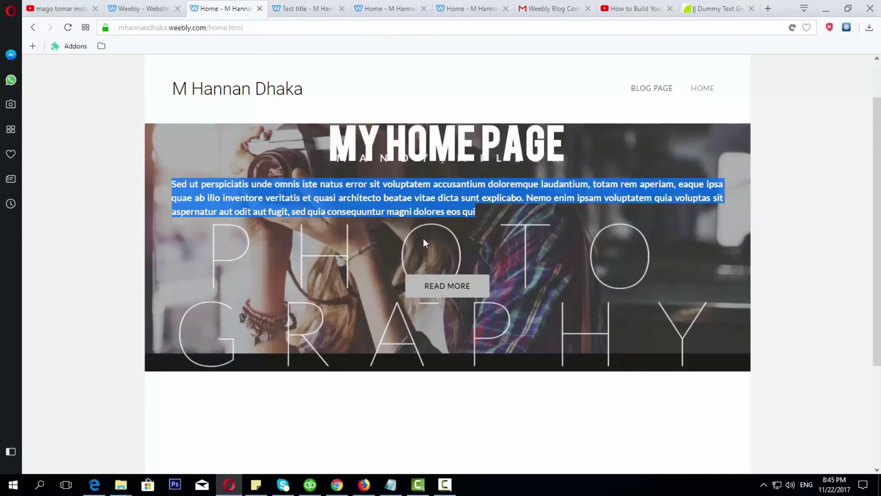
{"action": "left_click", "coordinate": [445, 484]}
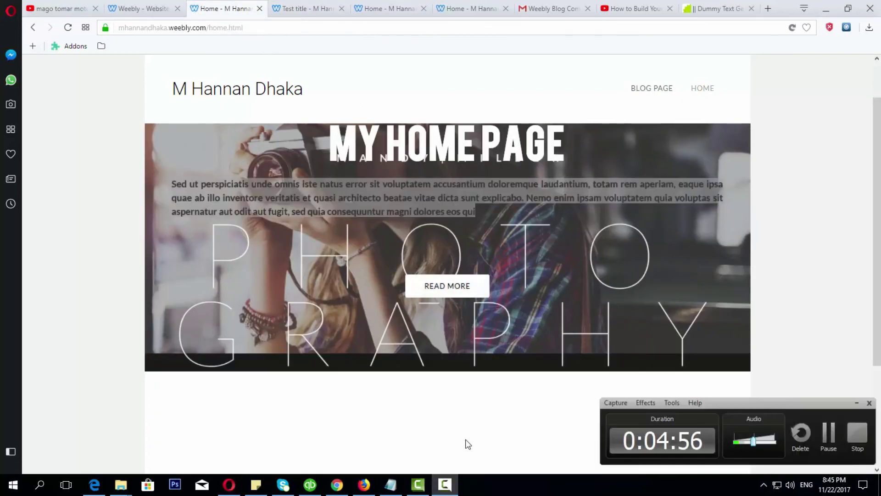